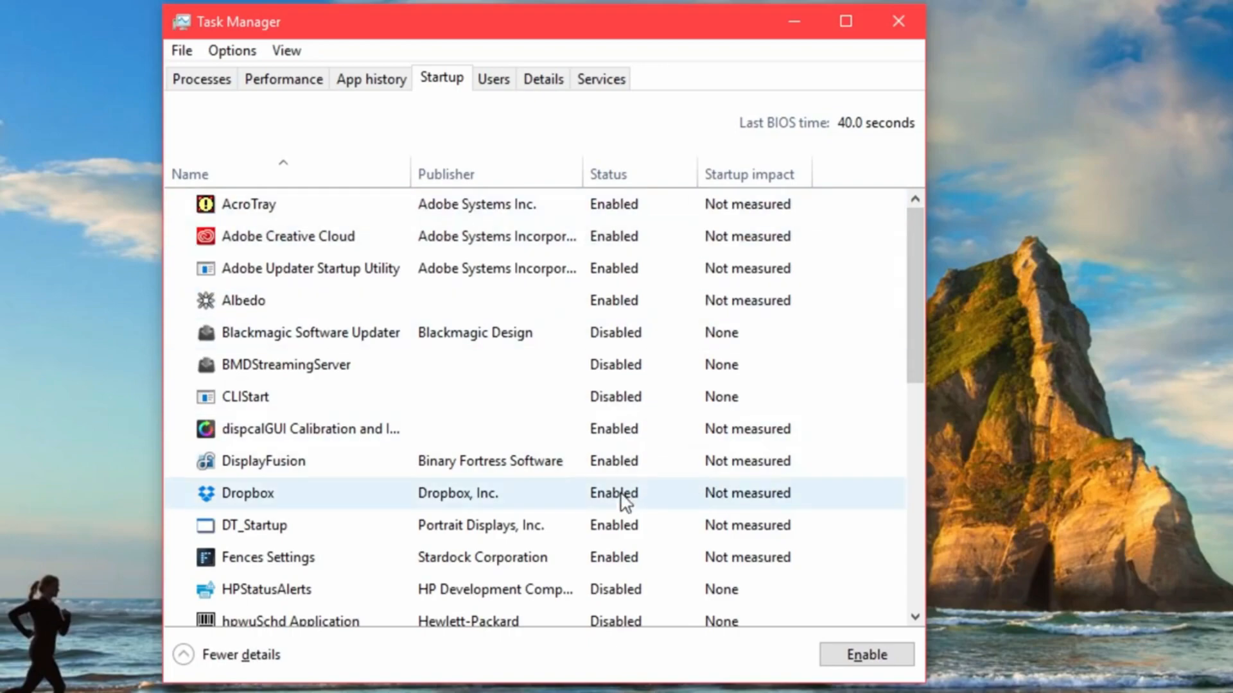
scroll(716, 463, down, 5)
scroll(716, 463, up, 5)
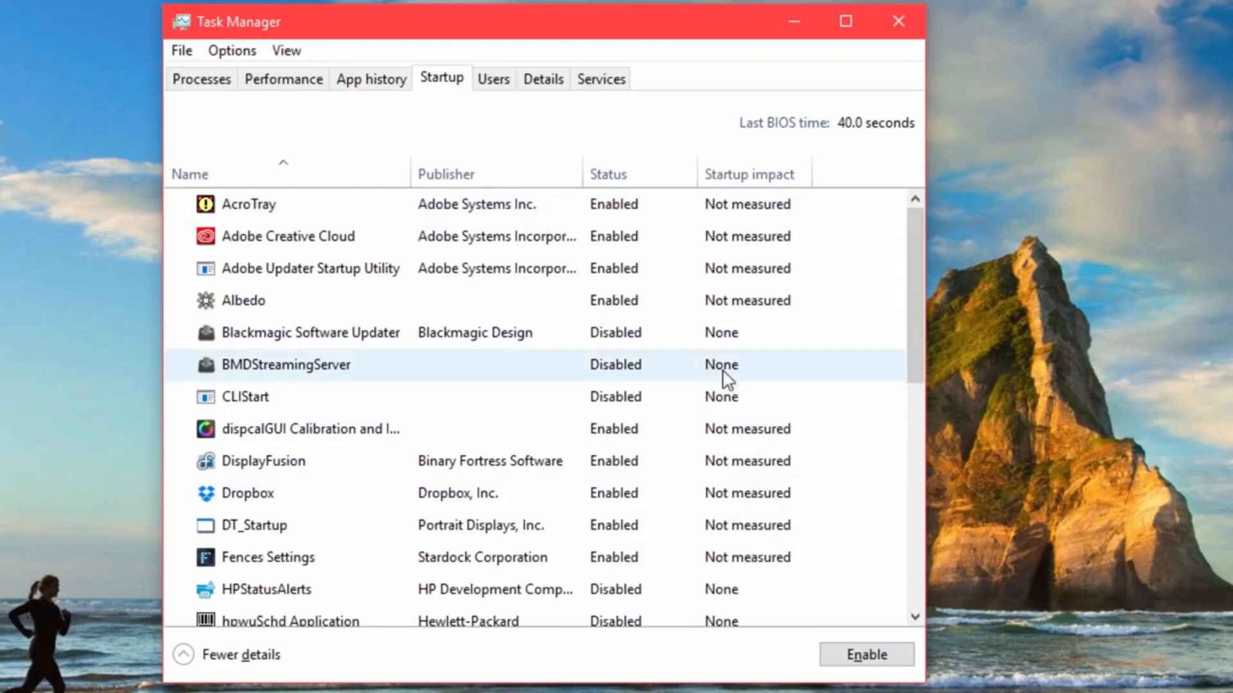
scroll(716, 461, down, 3)
scroll(716, 461, up, 3)
scroll(716, 427, down, 6)
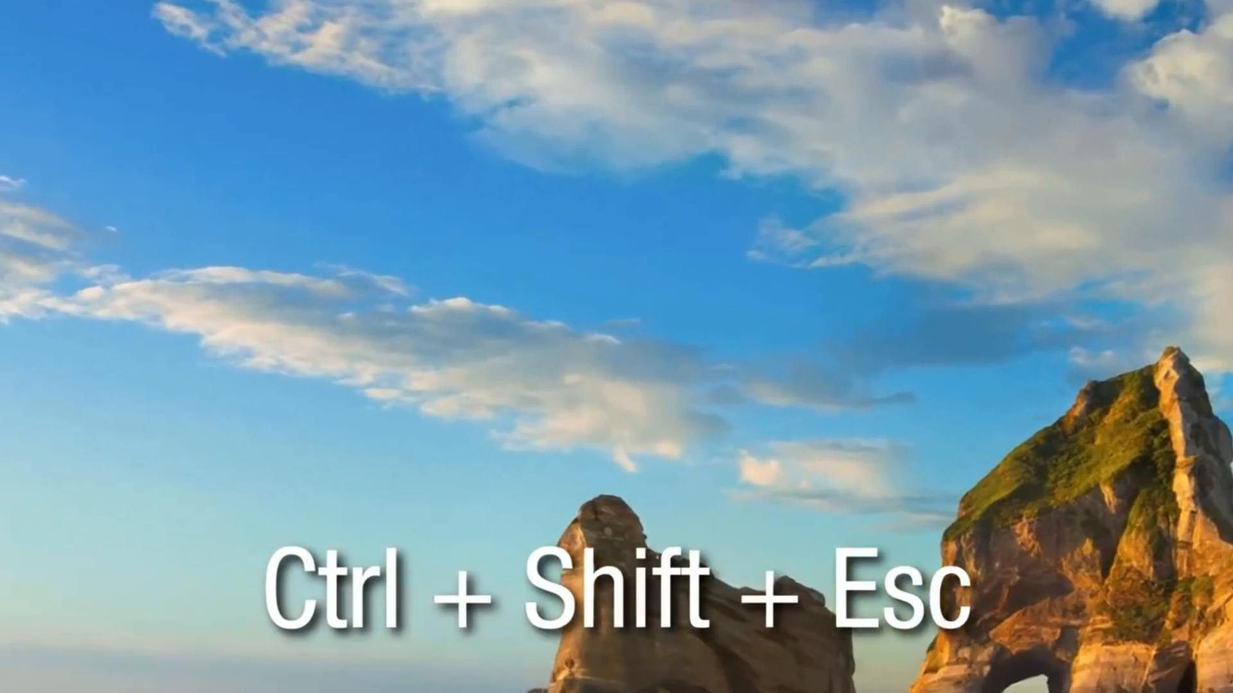
- Open Task Manager in its detailed view and show the list of startup programs
key(ctrl+shift+Escape)
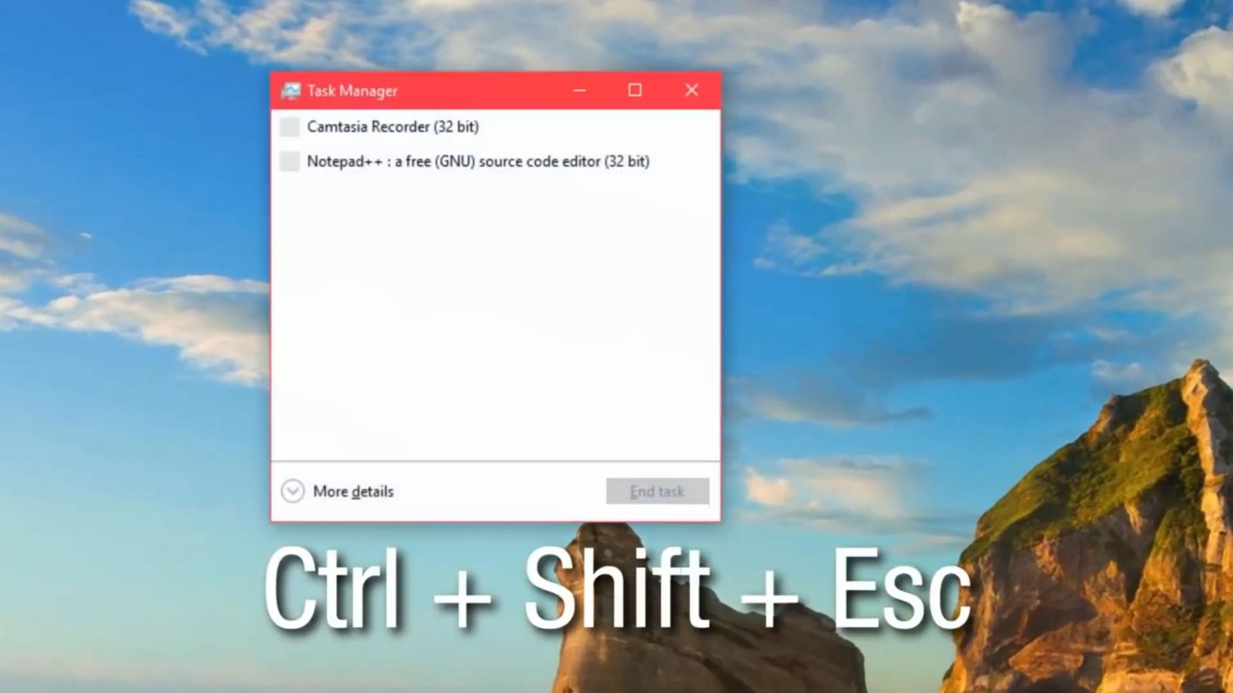
click(352, 491)
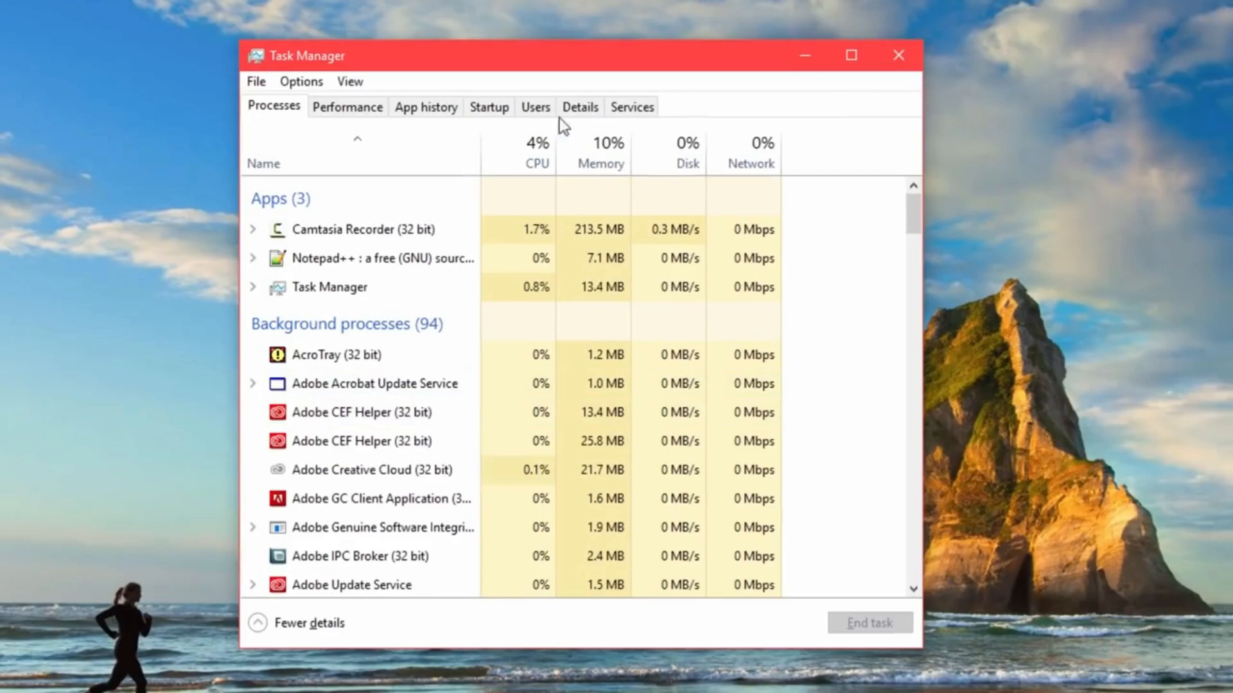
click(498, 109)
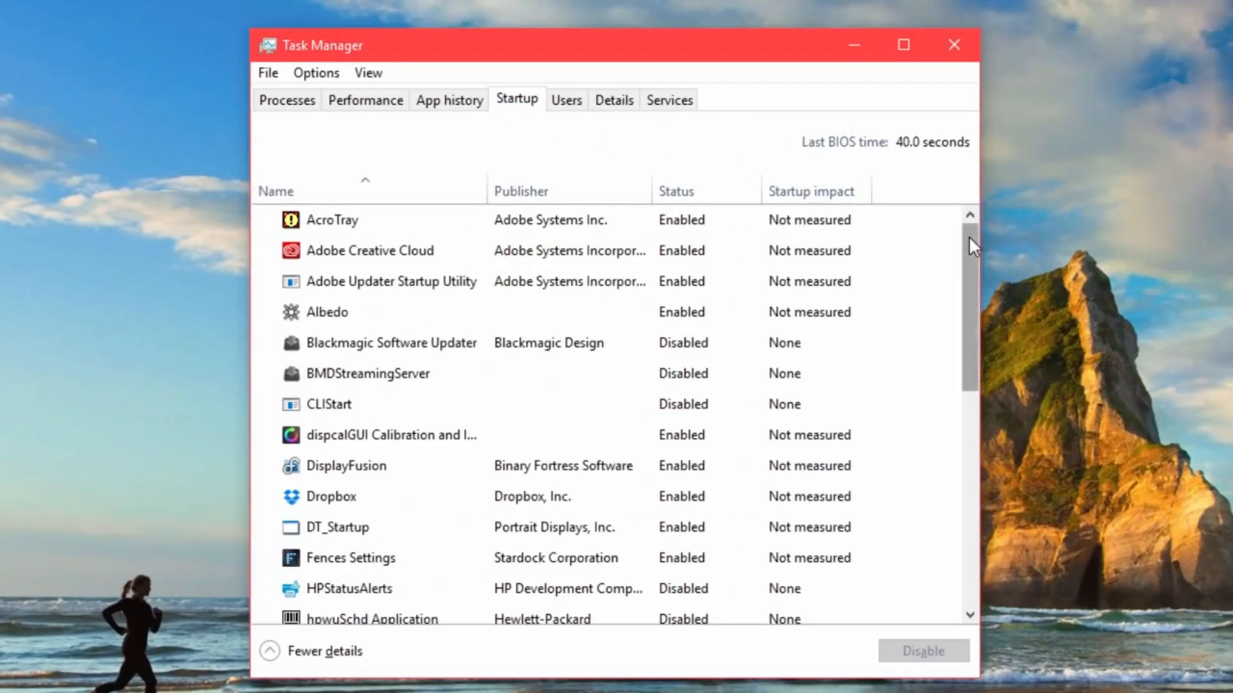
- Disable the Product Registration entry in the startup programs list
drag(968, 237, 977, 471)
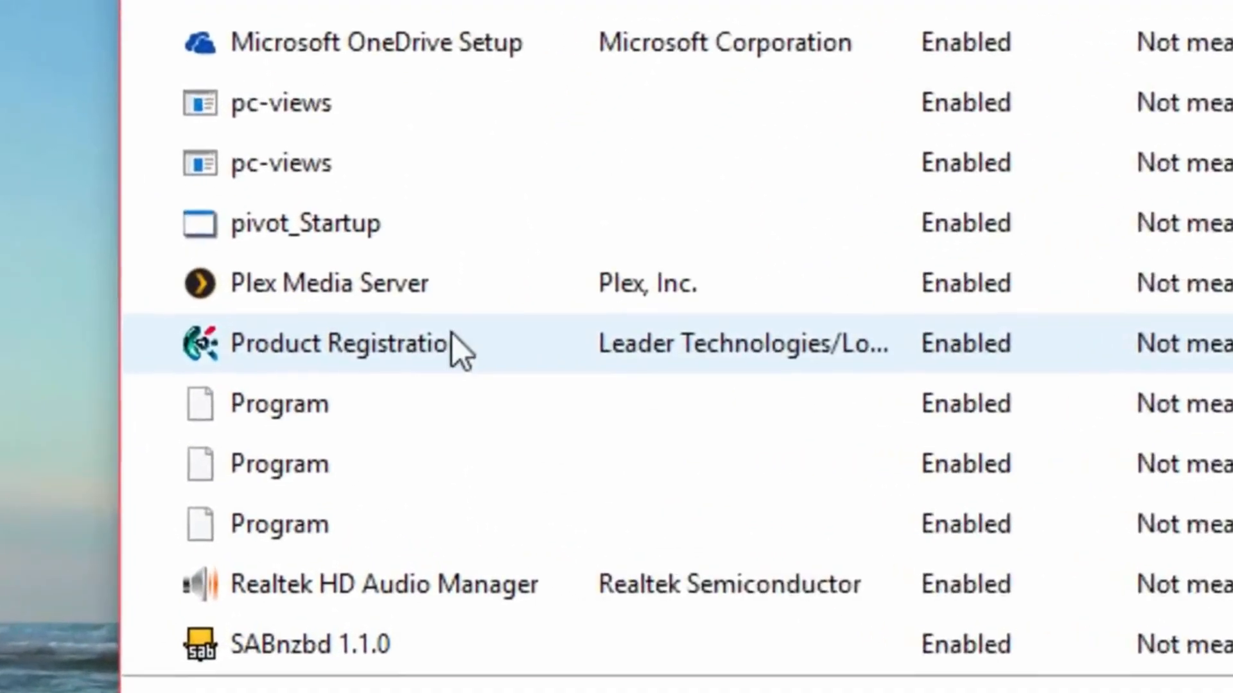
right_click(407, 453)
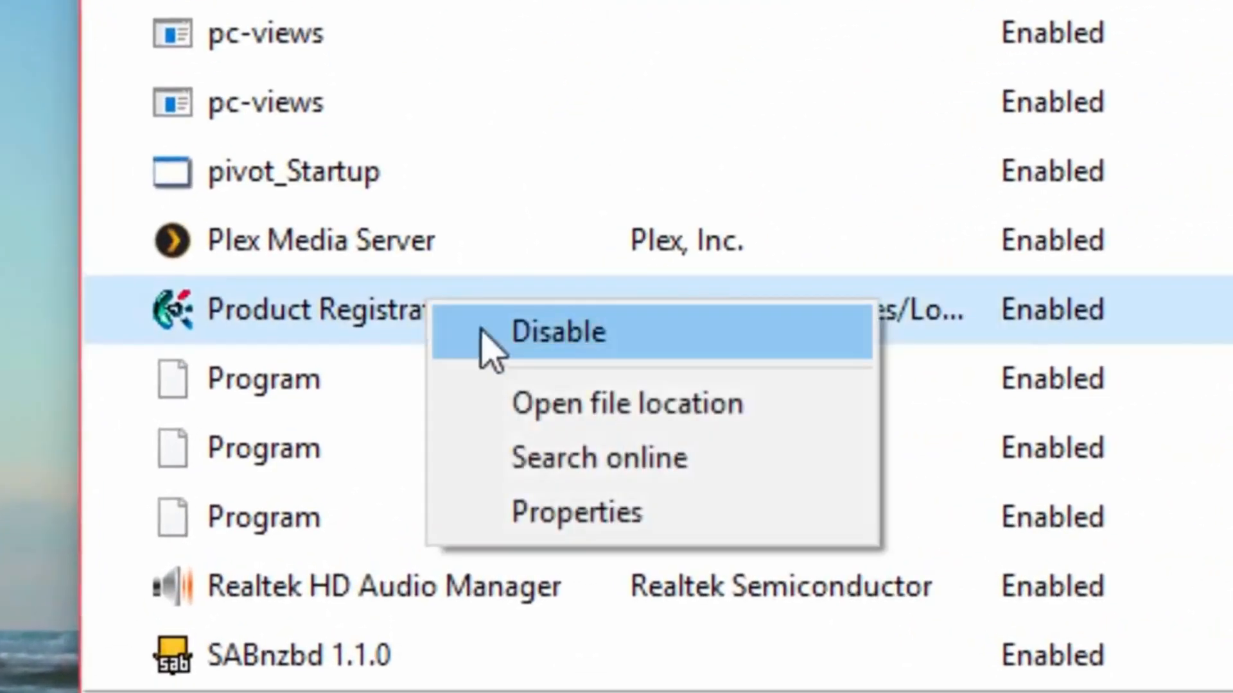
click(493, 348)
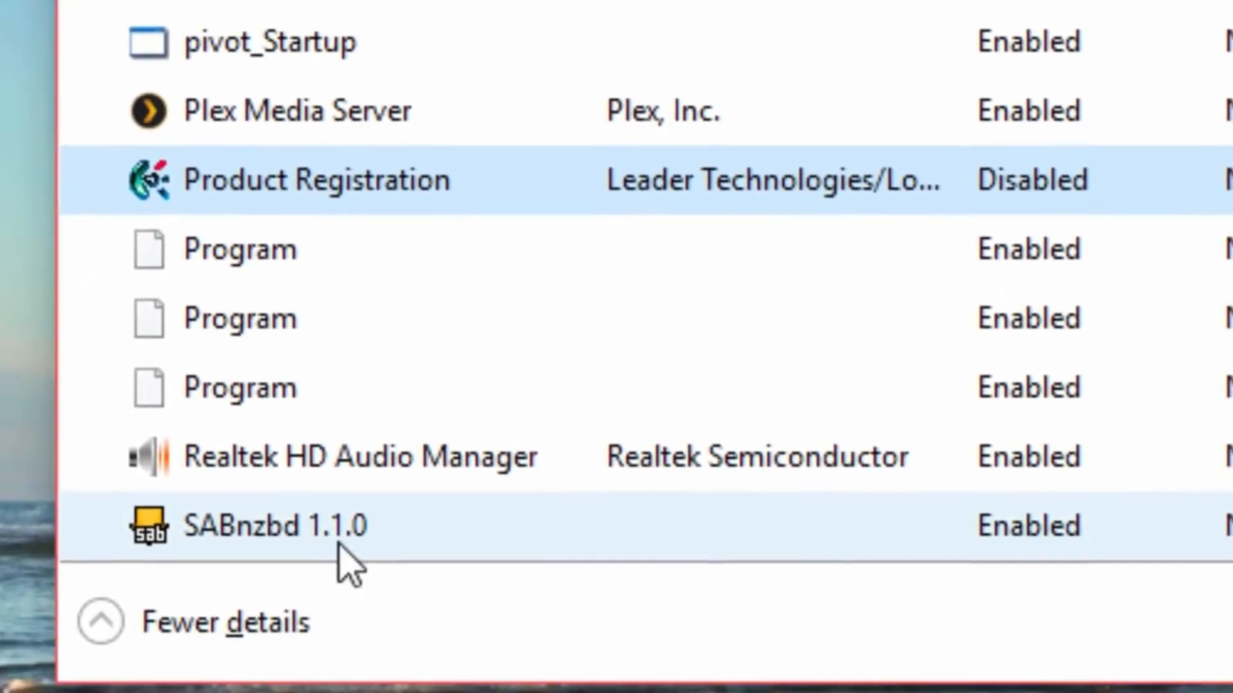
- Disable SABnzbd 1.1.0 and Logitech Download Assistant in the startup programs list
right_click(344, 547)
click(393, 579)
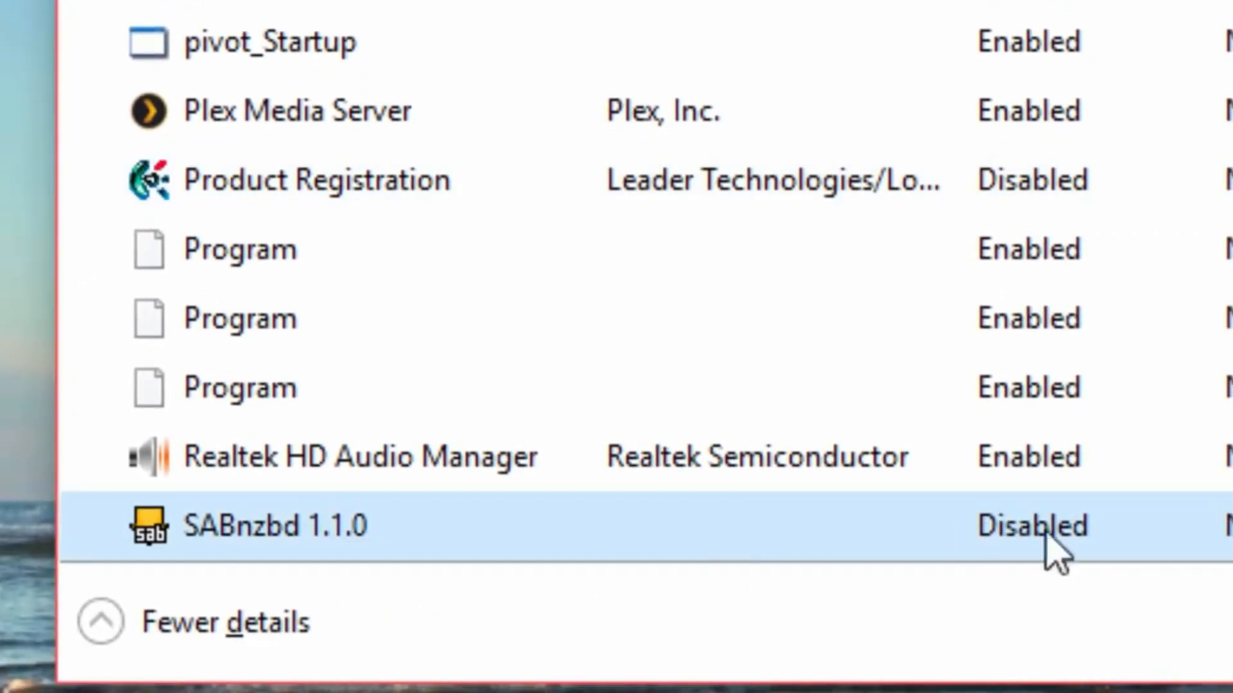
scroll(647, 282, up, 4)
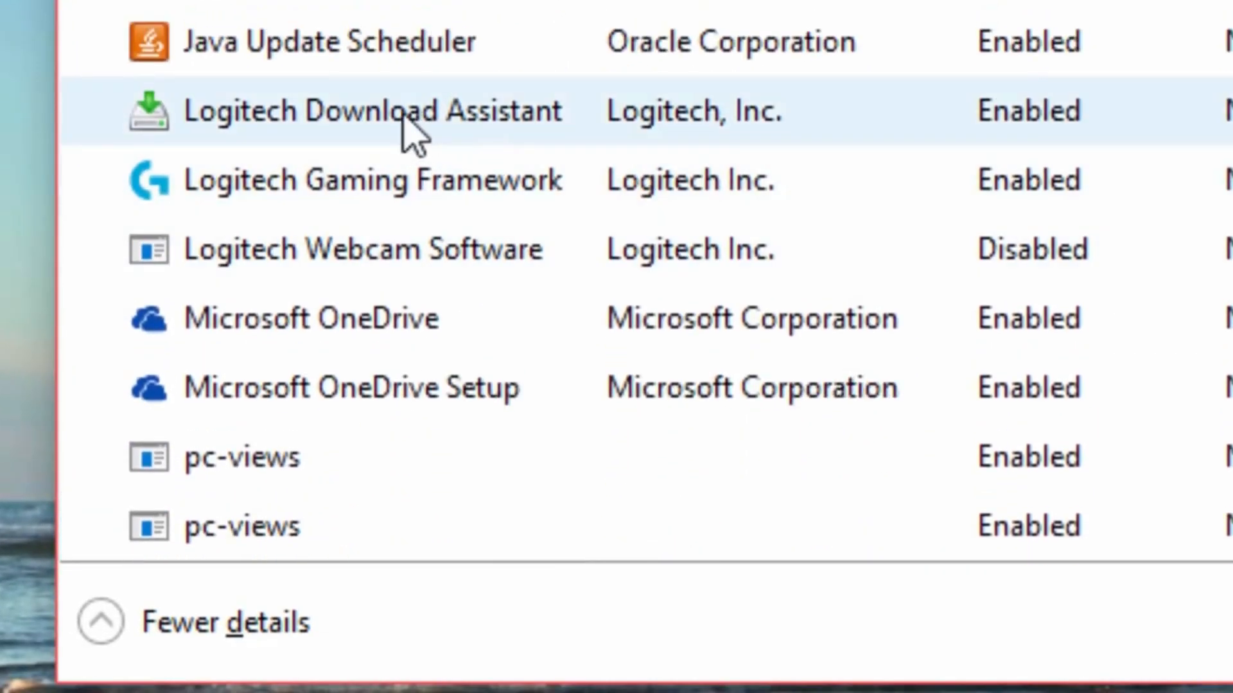
right_click(410, 120)
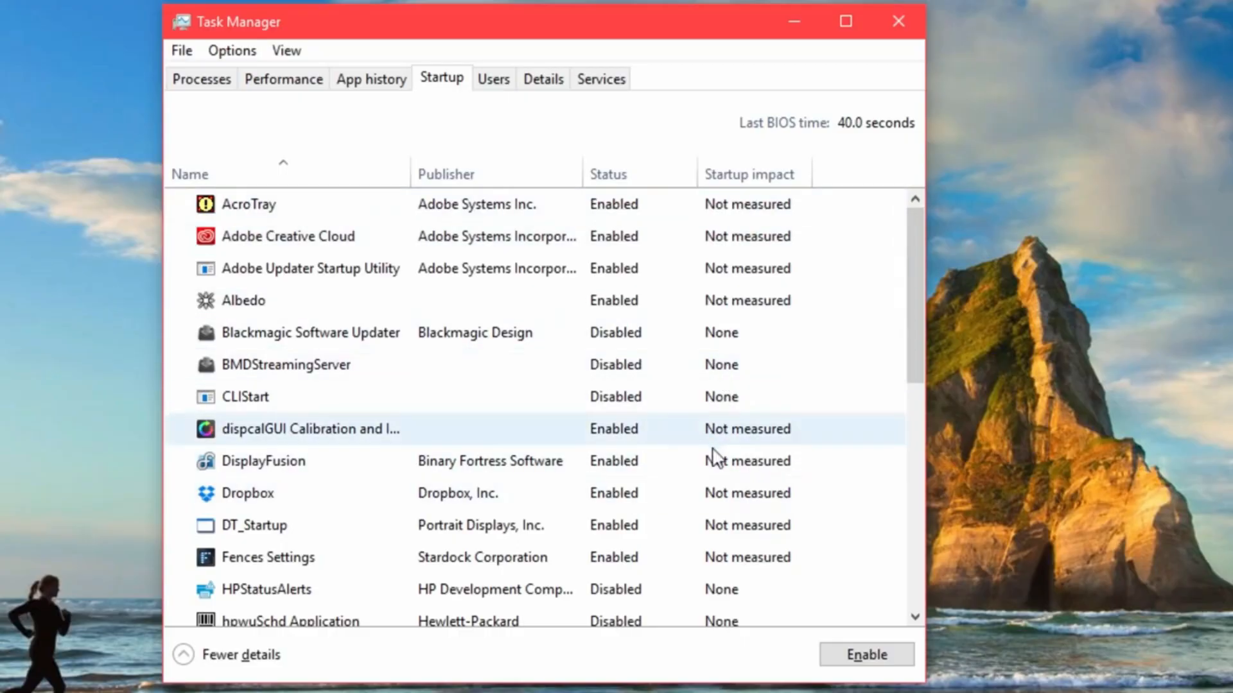
- Look through the startup programs list, checking each entry's publisher, status and startup impact
scroll(716, 457, down, 3)
scroll(713, 463, up, 4)
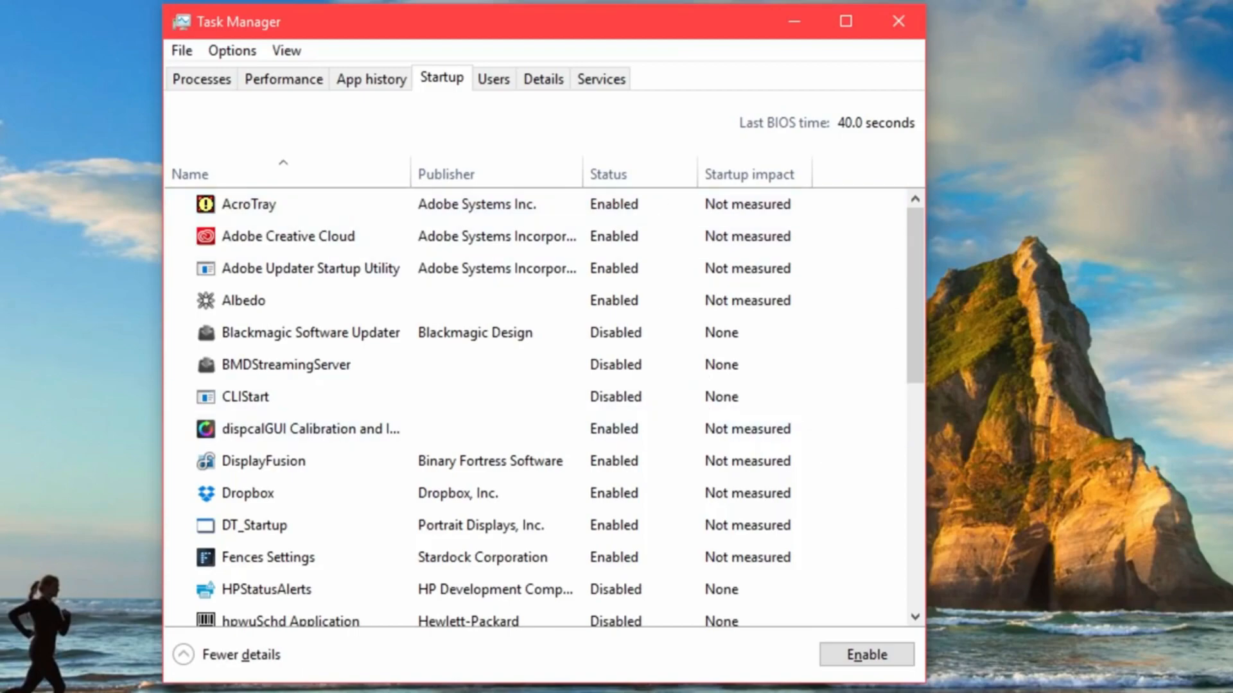
scroll(713, 443, down, 5)
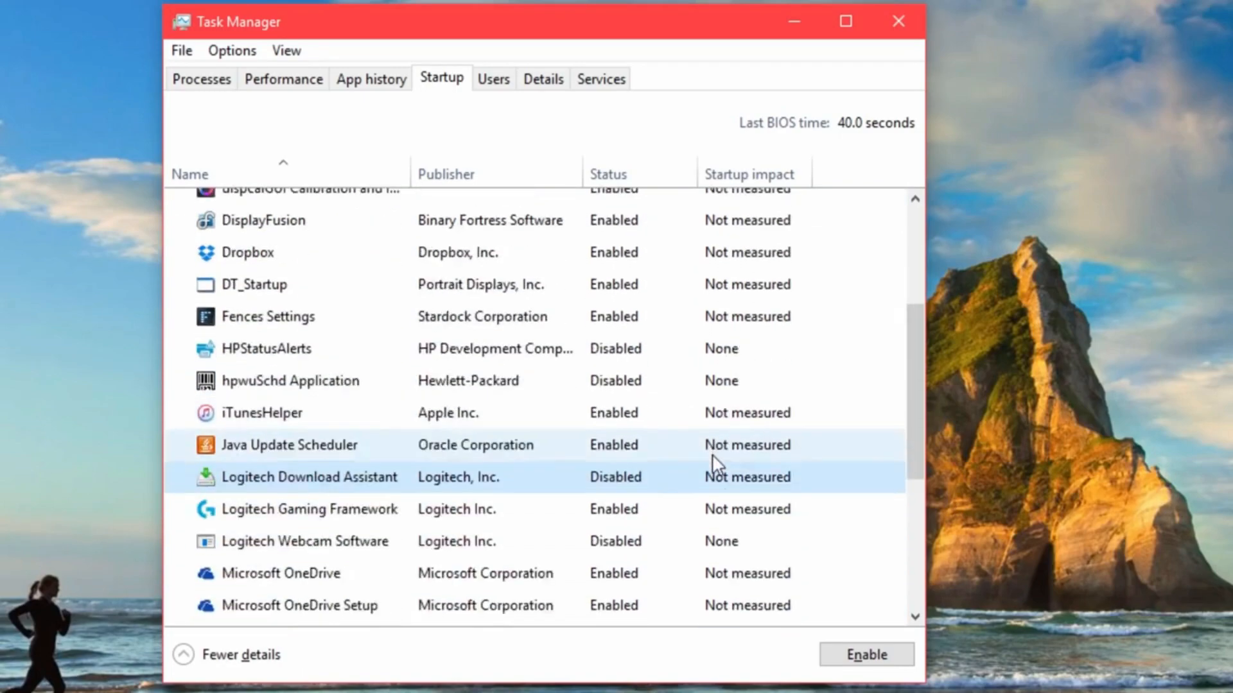
scroll(711, 459, up, 5)
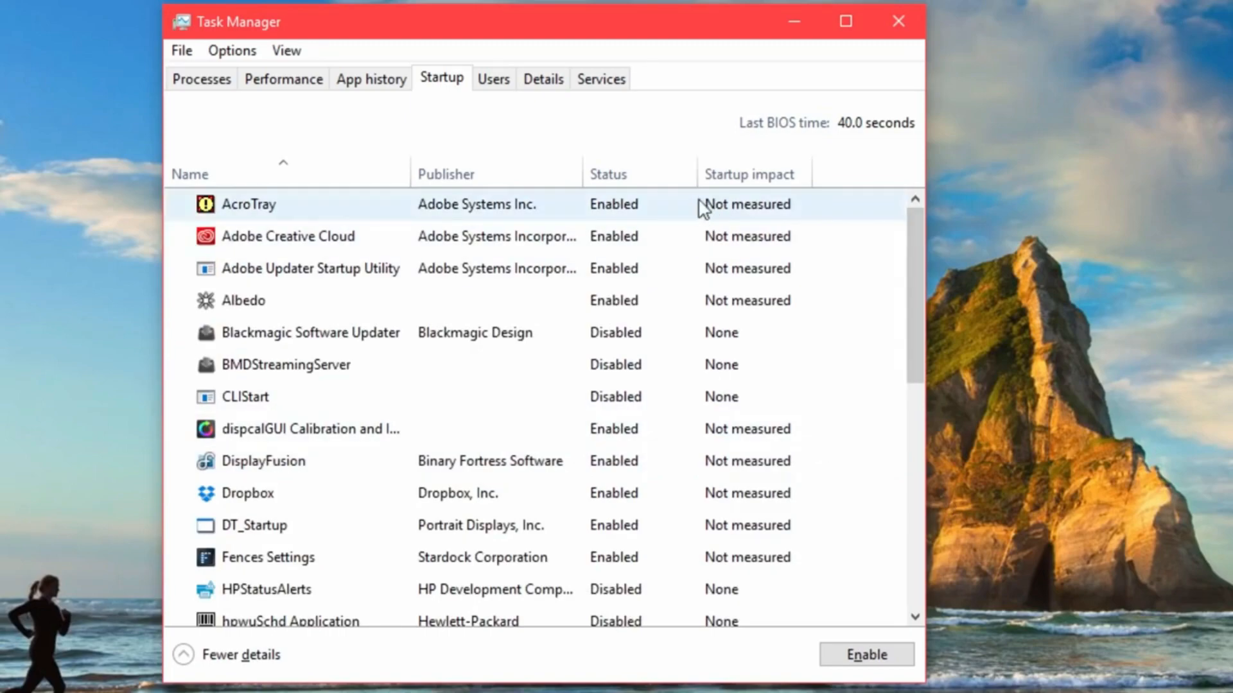
scroll(714, 460, down, 4)
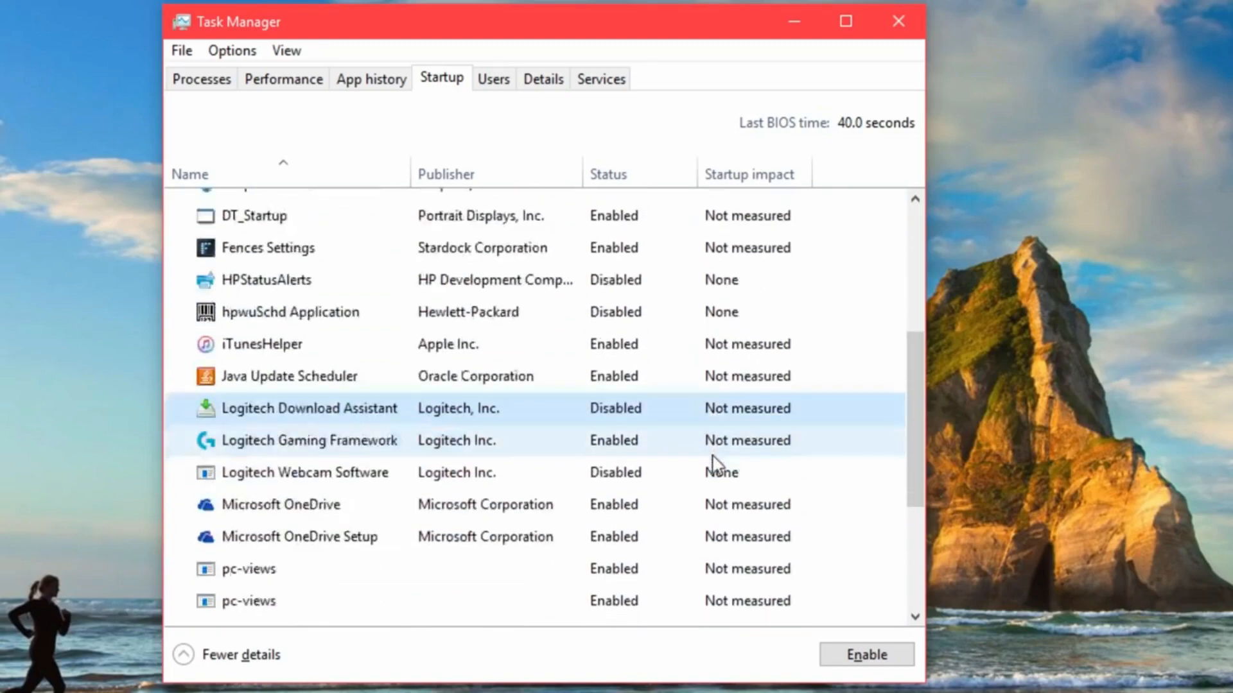
scroll(713, 462, up, 4)
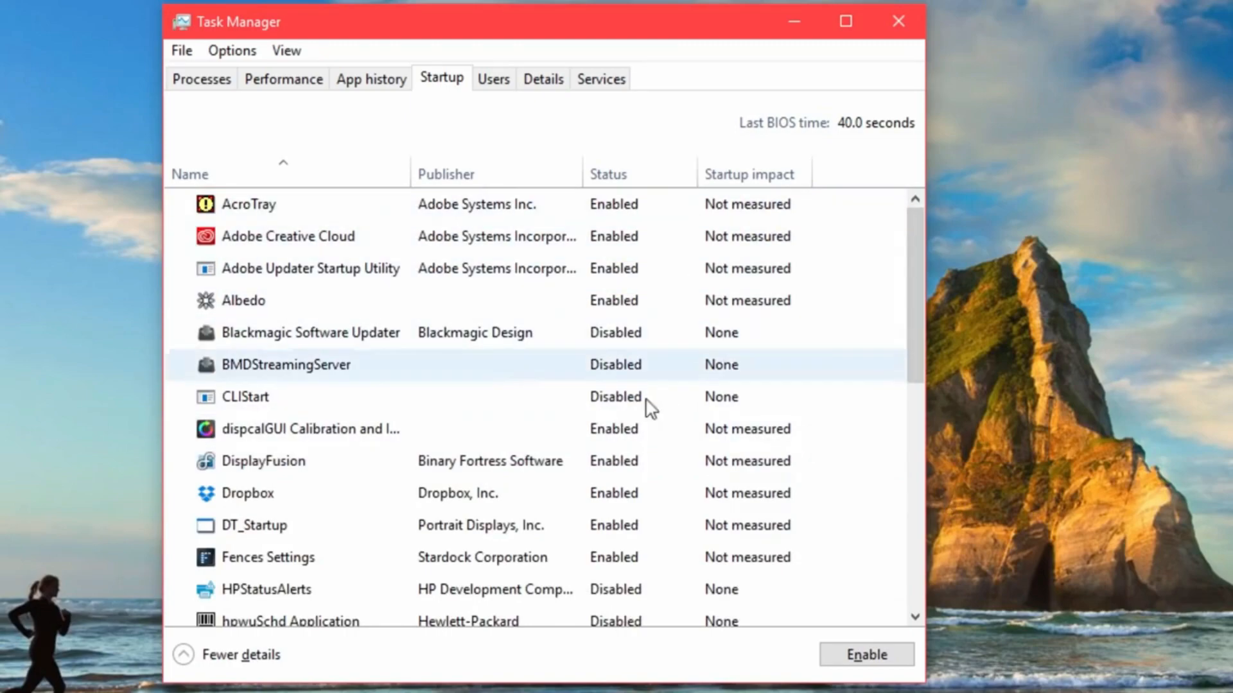
scroll(712, 459, down, 4)
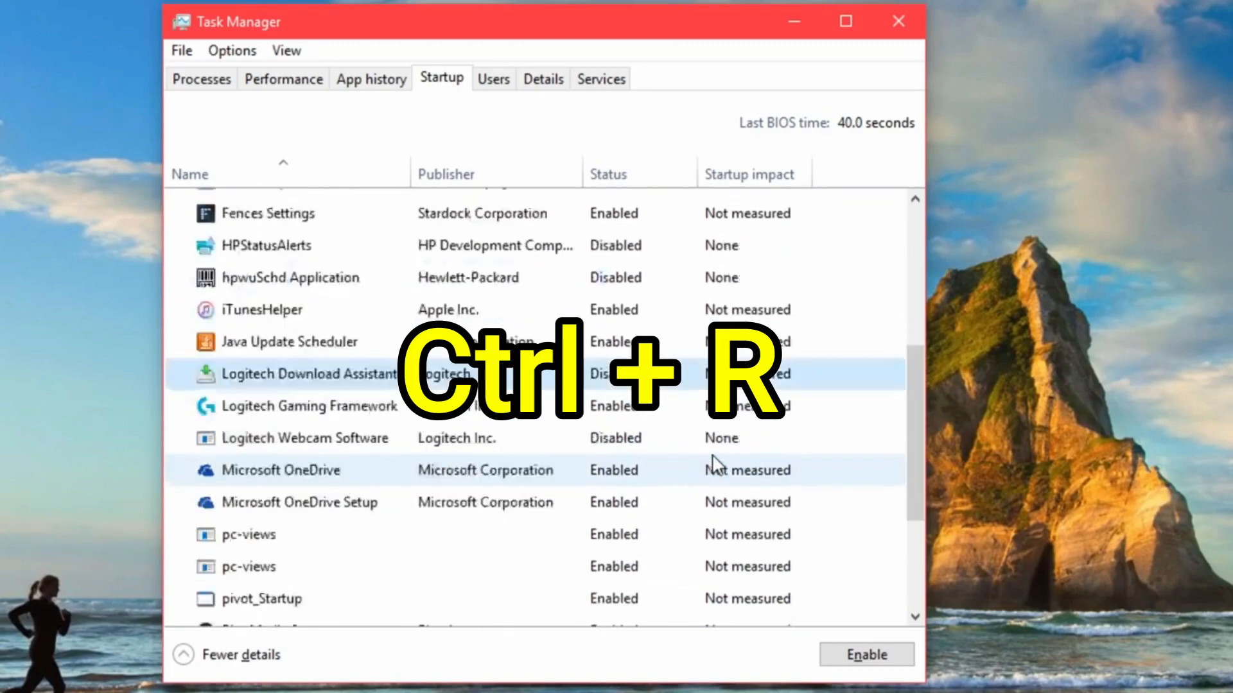
scroll(710, 461, up, 4)
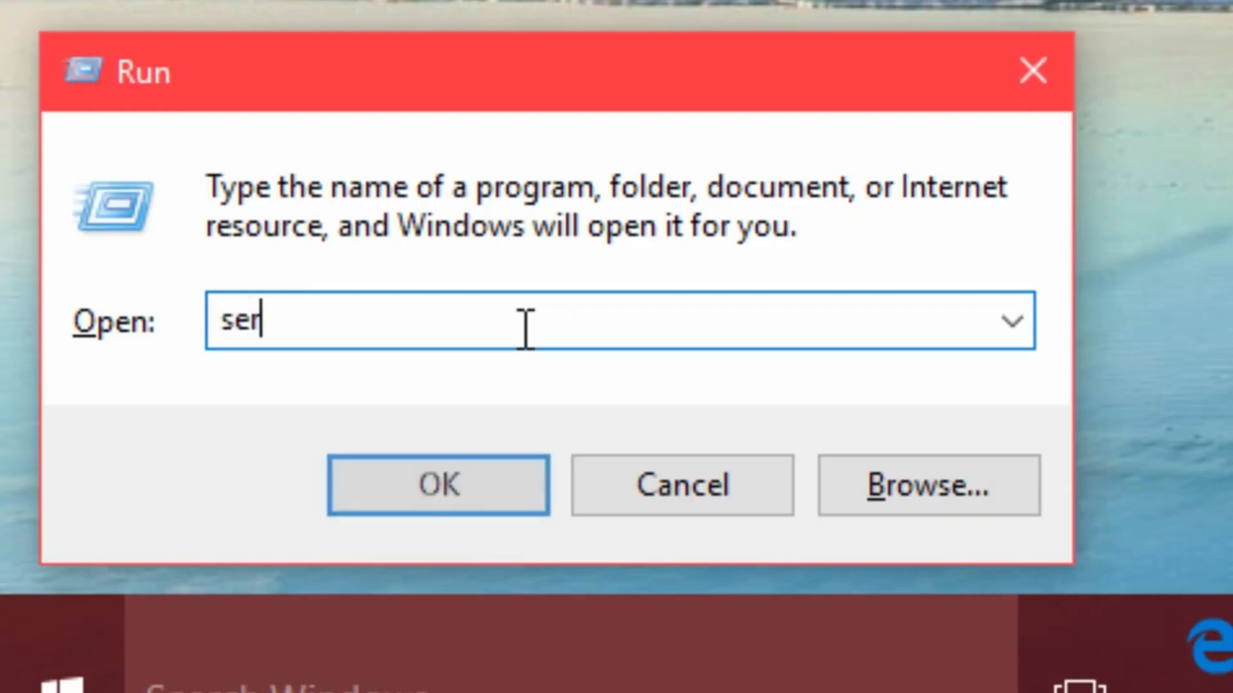
- Open the Windows Services console by running services.msc
text(vices)
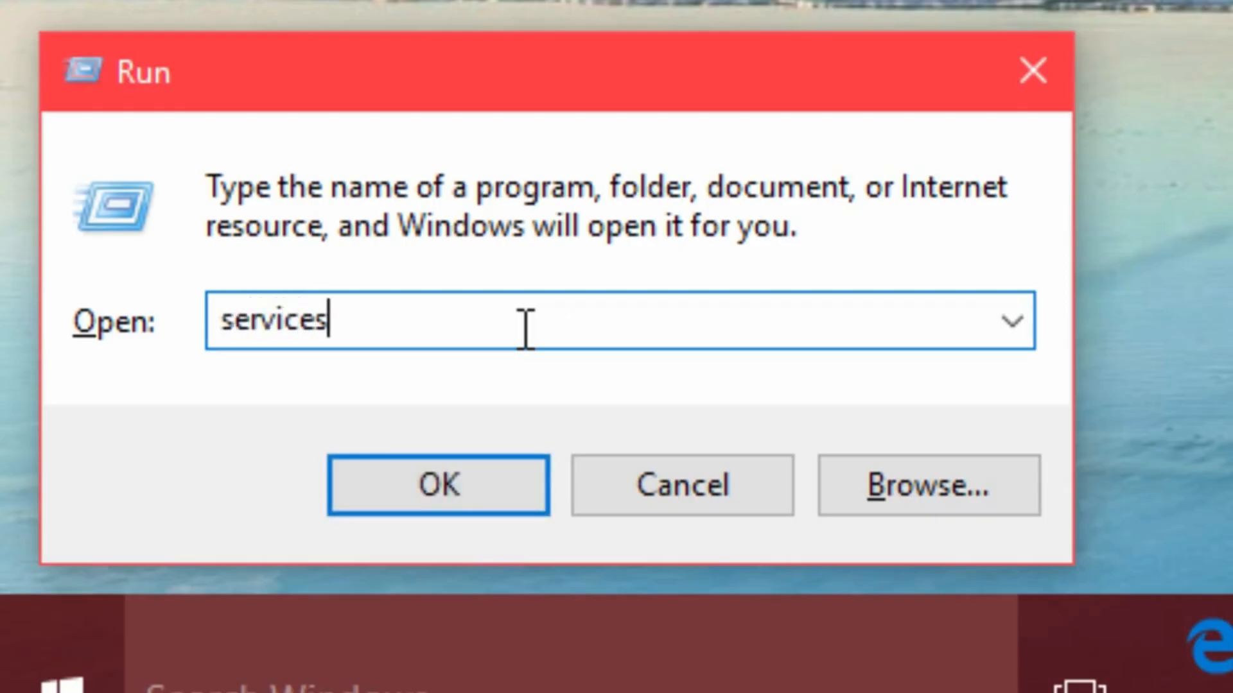
text(.msc)
key(Return)
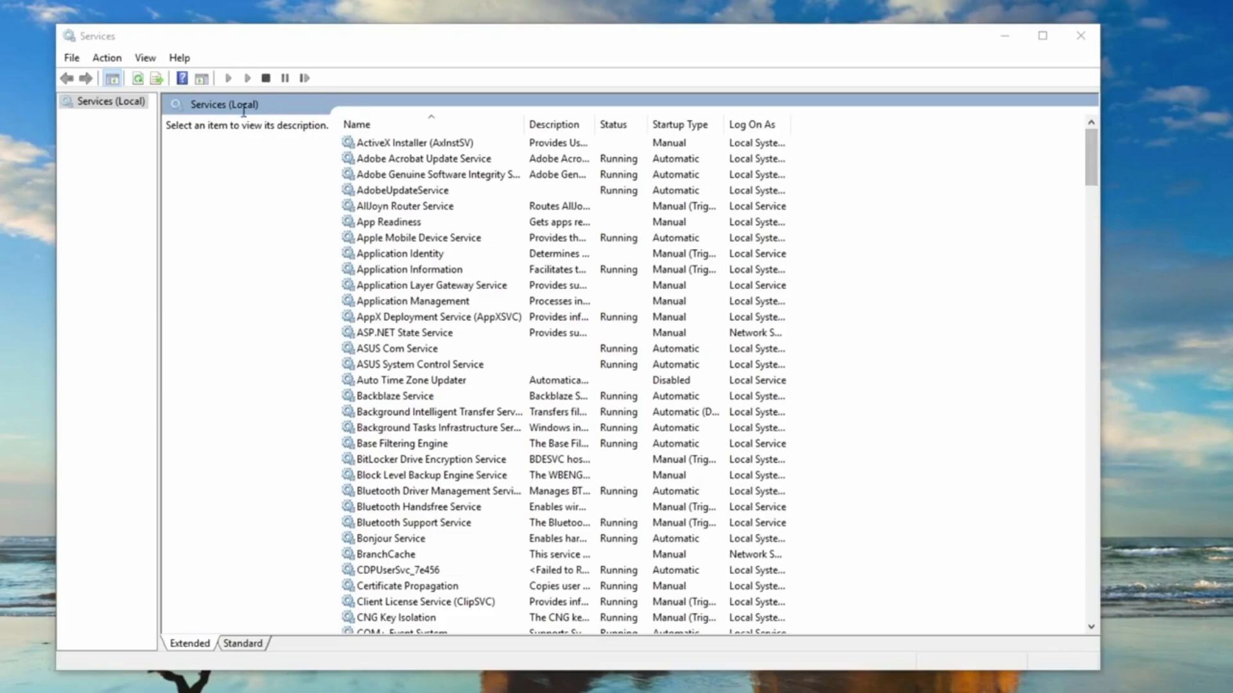
- Set the startup type of HTC Account Service to Manual in its properties and confirm
scroll(514, 294, down, 13)
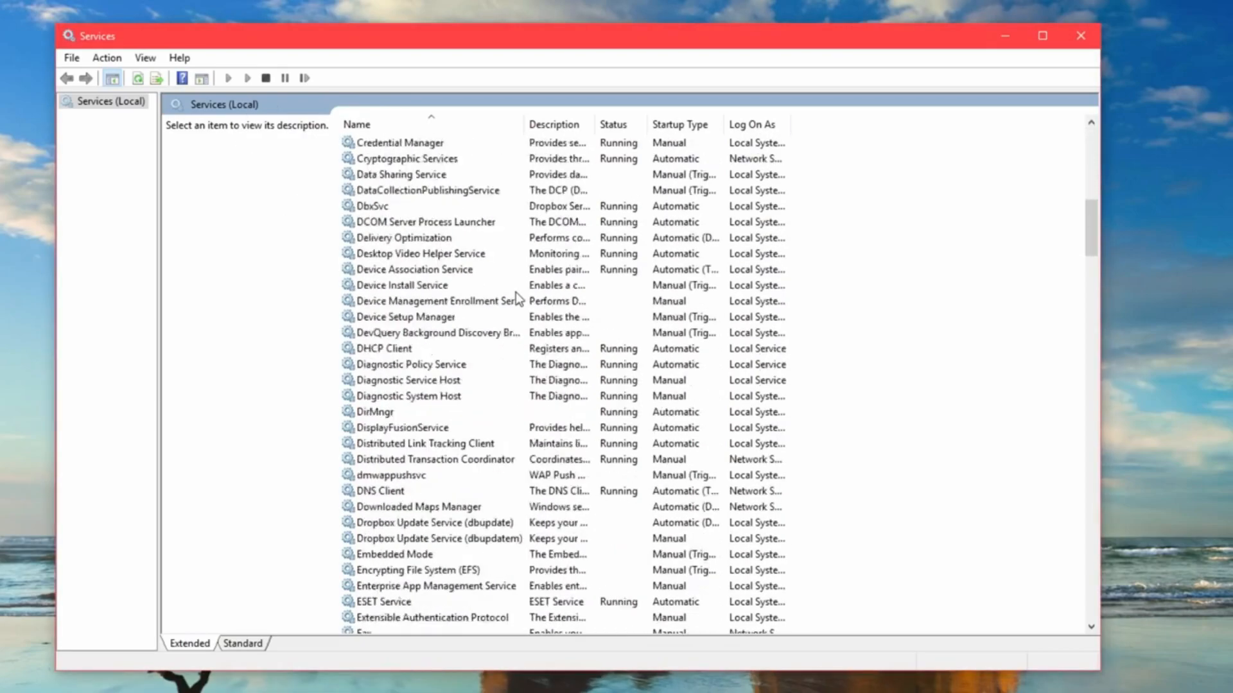
scroll(515, 295, down, 17)
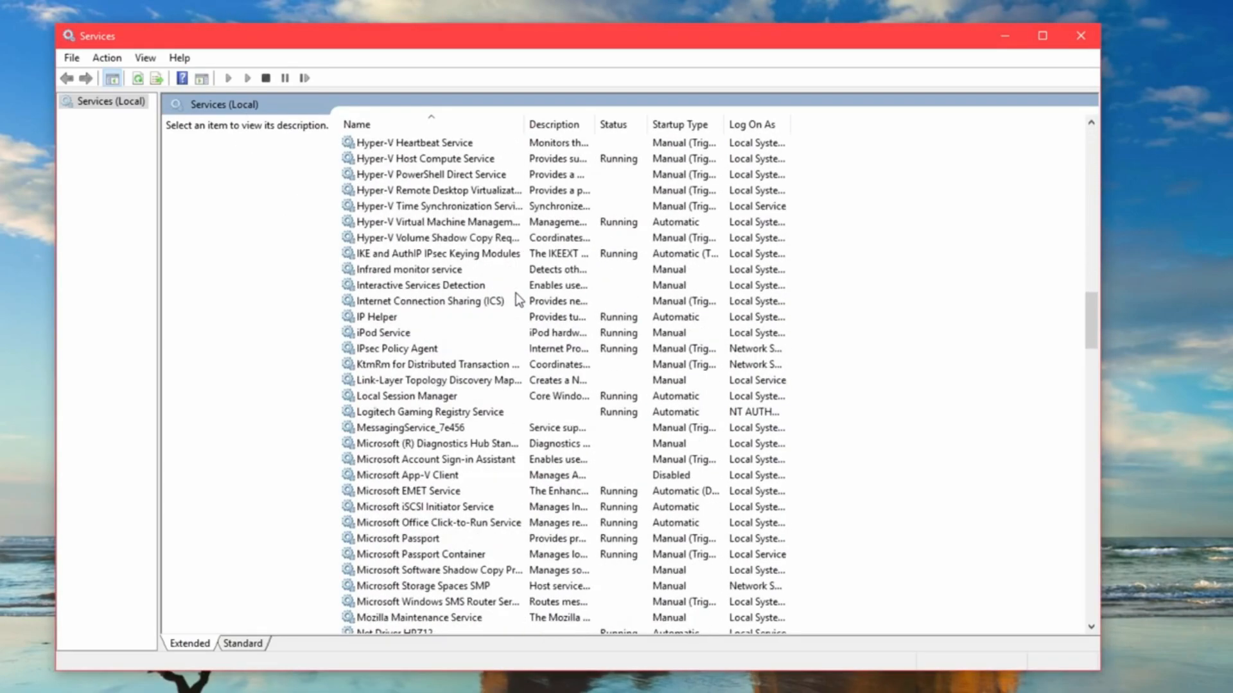
scroll(515, 294, up, 7)
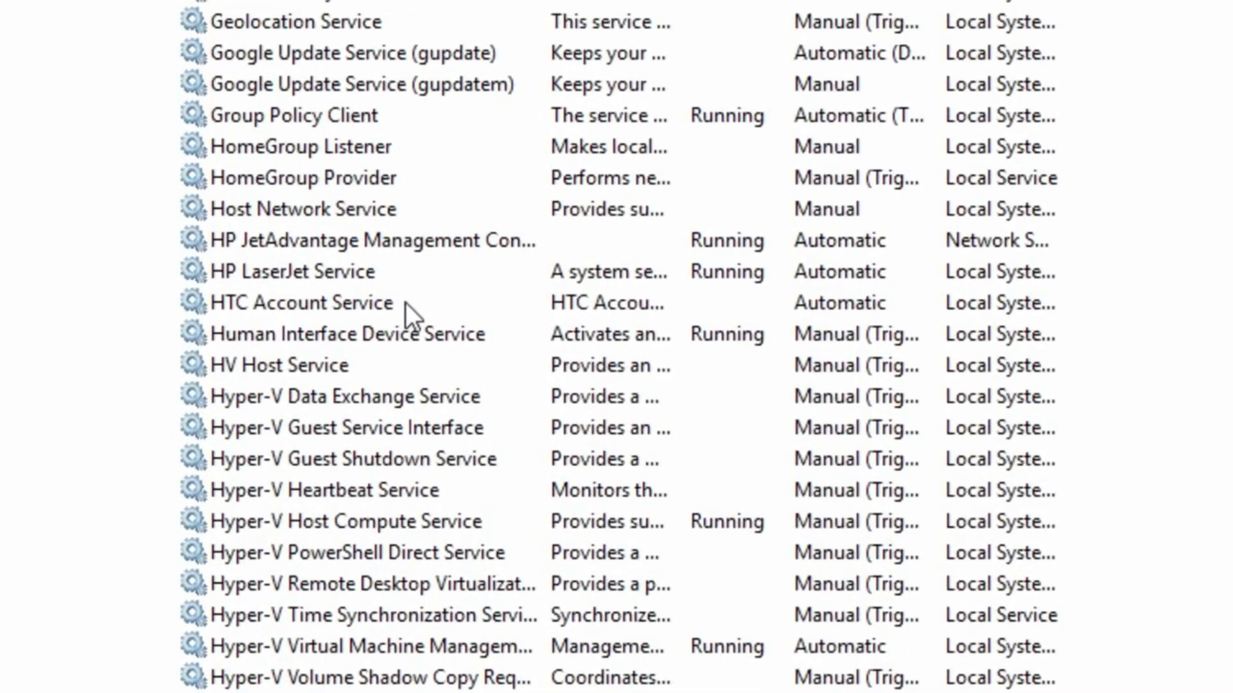
right_click(456, 408)
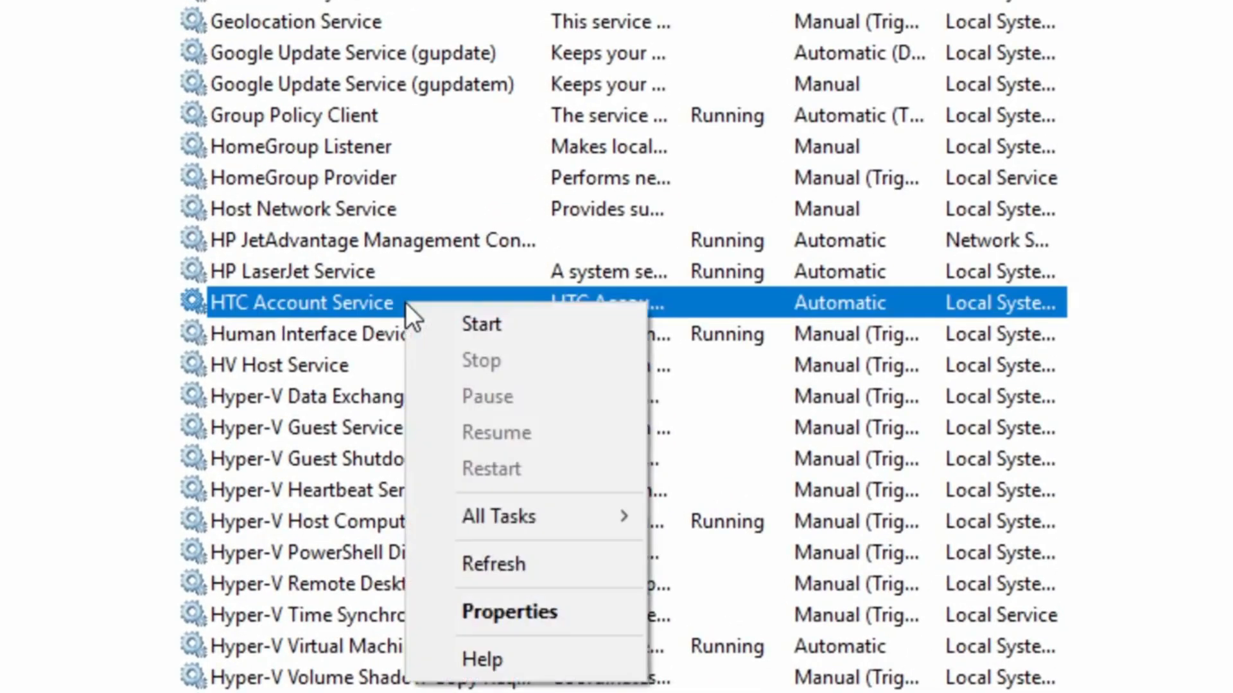
click(512, 610)
click(574, 331)
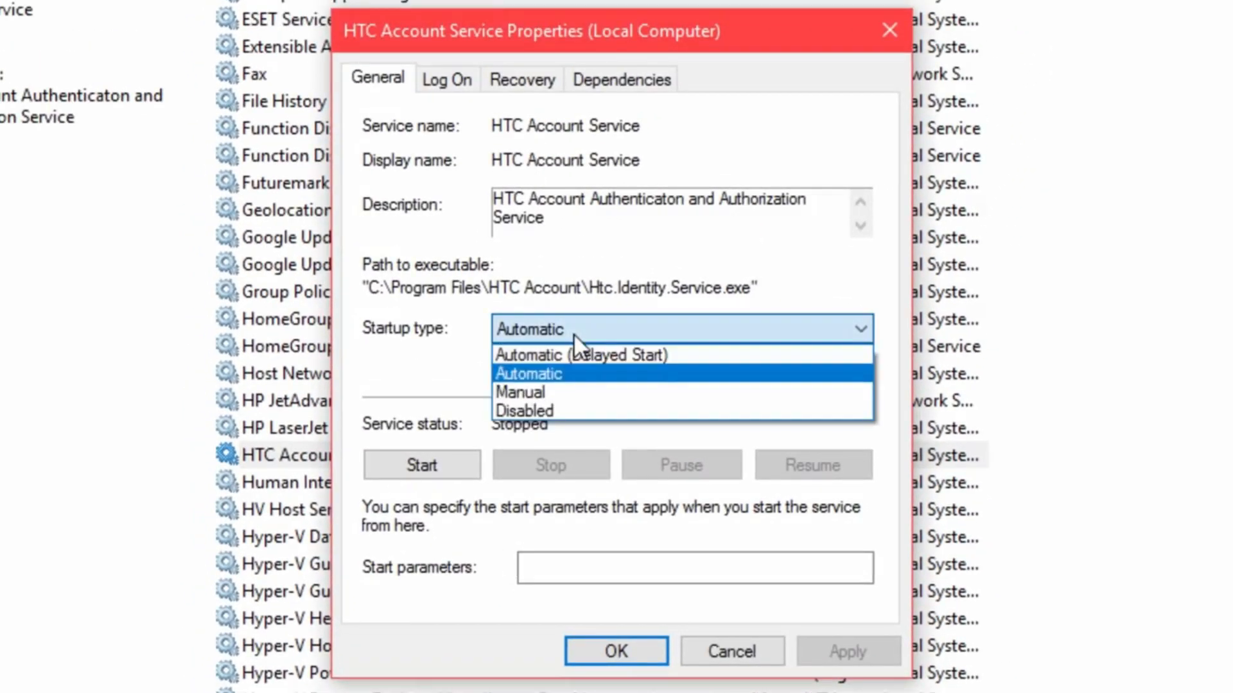
click(567, 392)
click(635, 650)
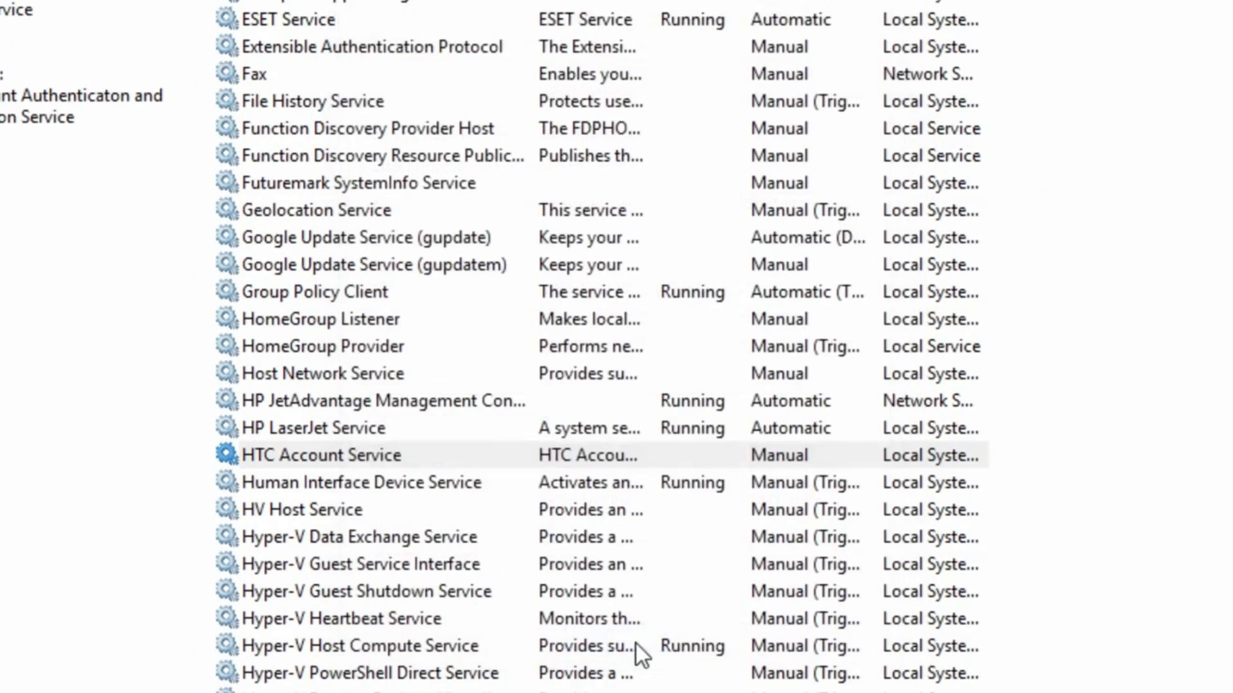
- Set the startup type of NetLimiter 4 Service to Manual, then apply and confirm the change
scroll(610, 346, down, 15)
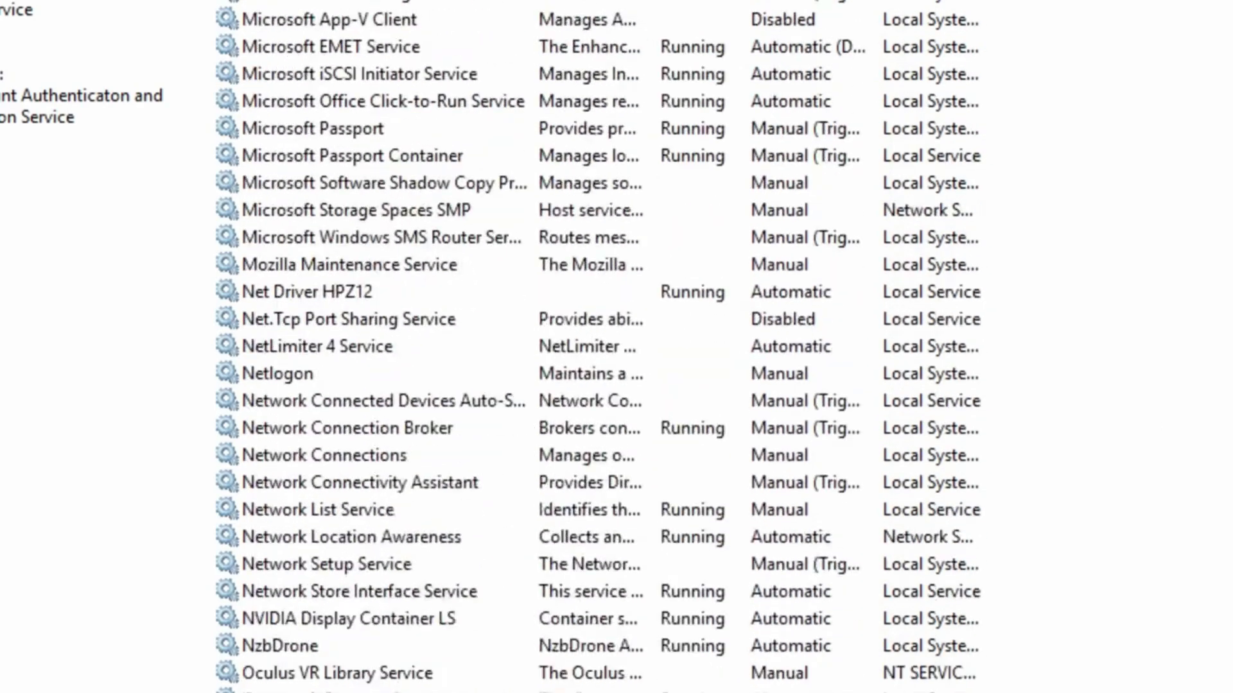
right_click(368, 231)
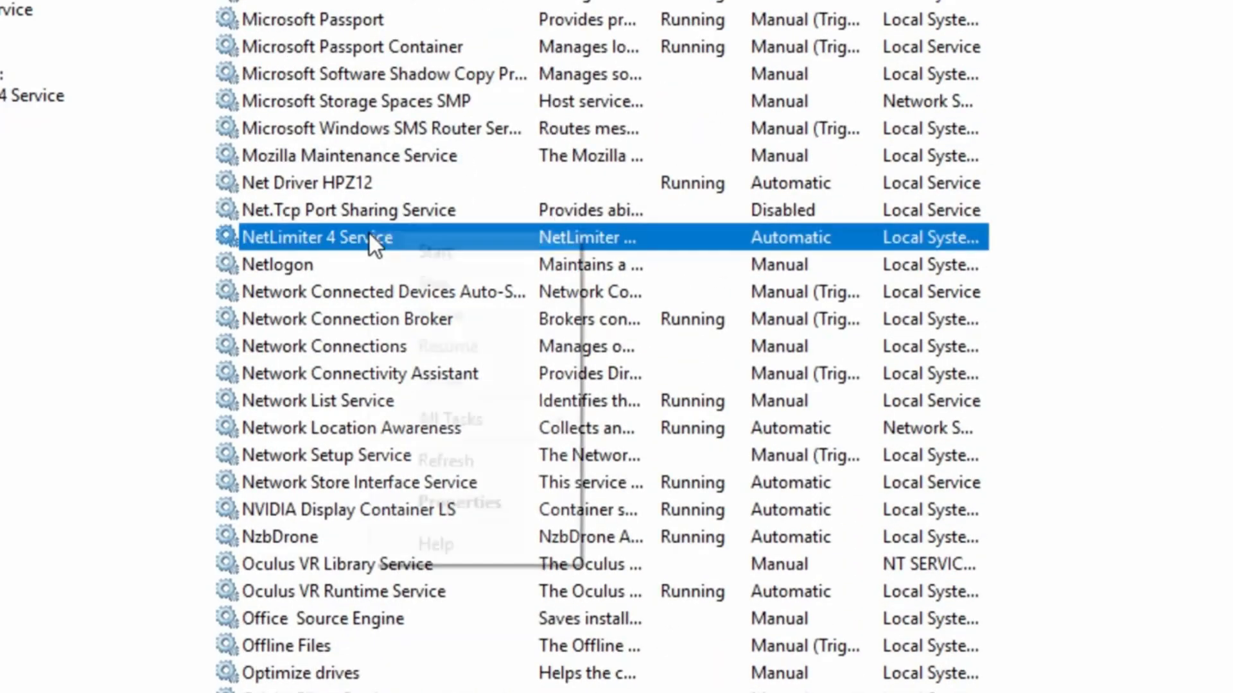
click(450, 506)
click(594, 328)
click(587, 391)
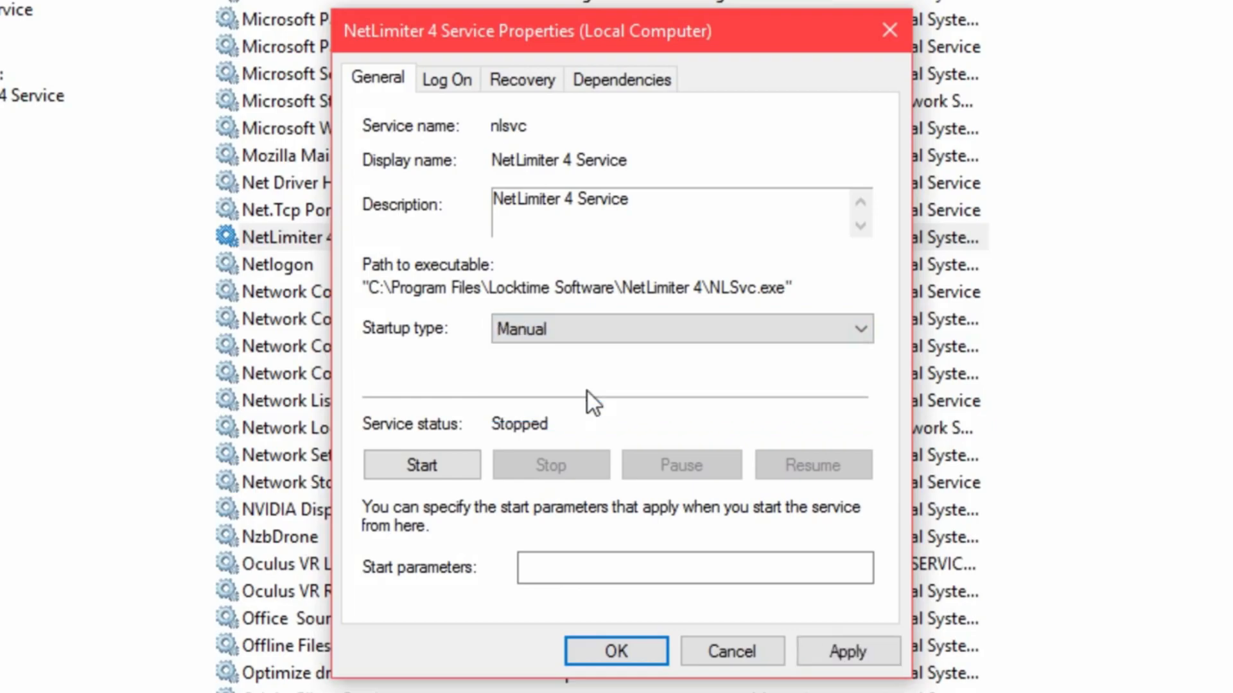
click(815, 650)
click(642, 650)
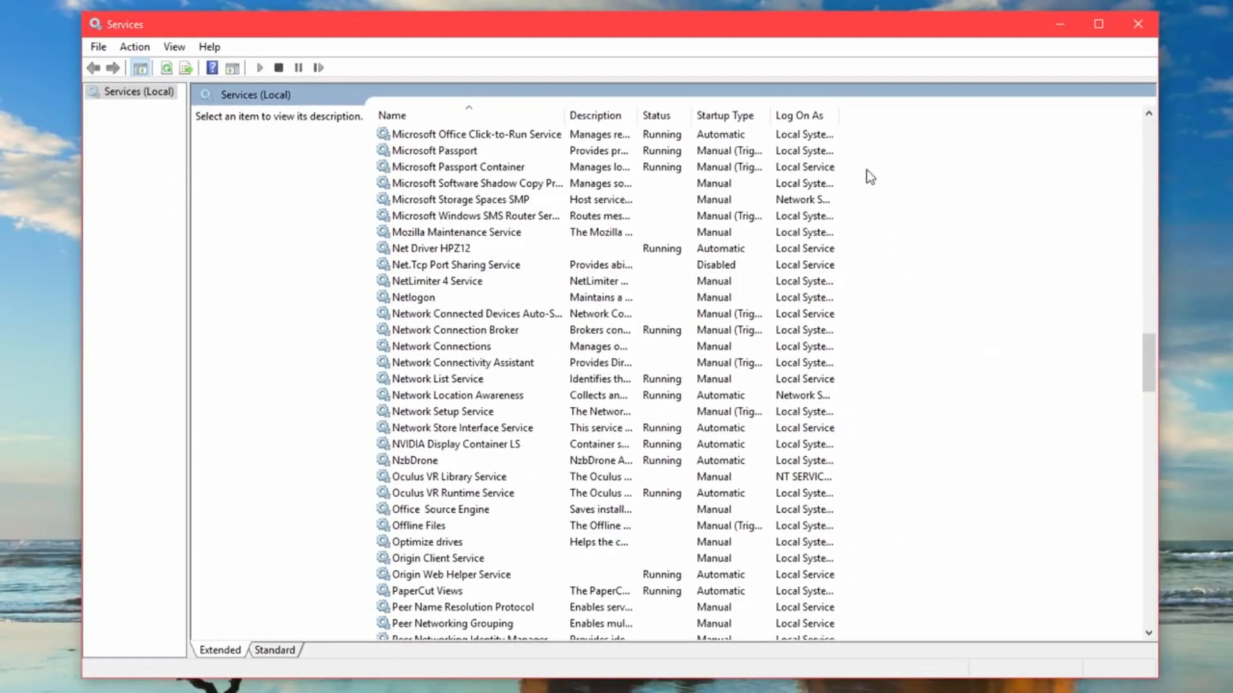
- Widen the Log On As column and sort the services list by it
drag(937, 12, 1011, 16)
drag(1144, 363, 1156, 139)
click(822, 116)
scroll(956, 385, down, 7)
scroll(948, 450, down, 2)
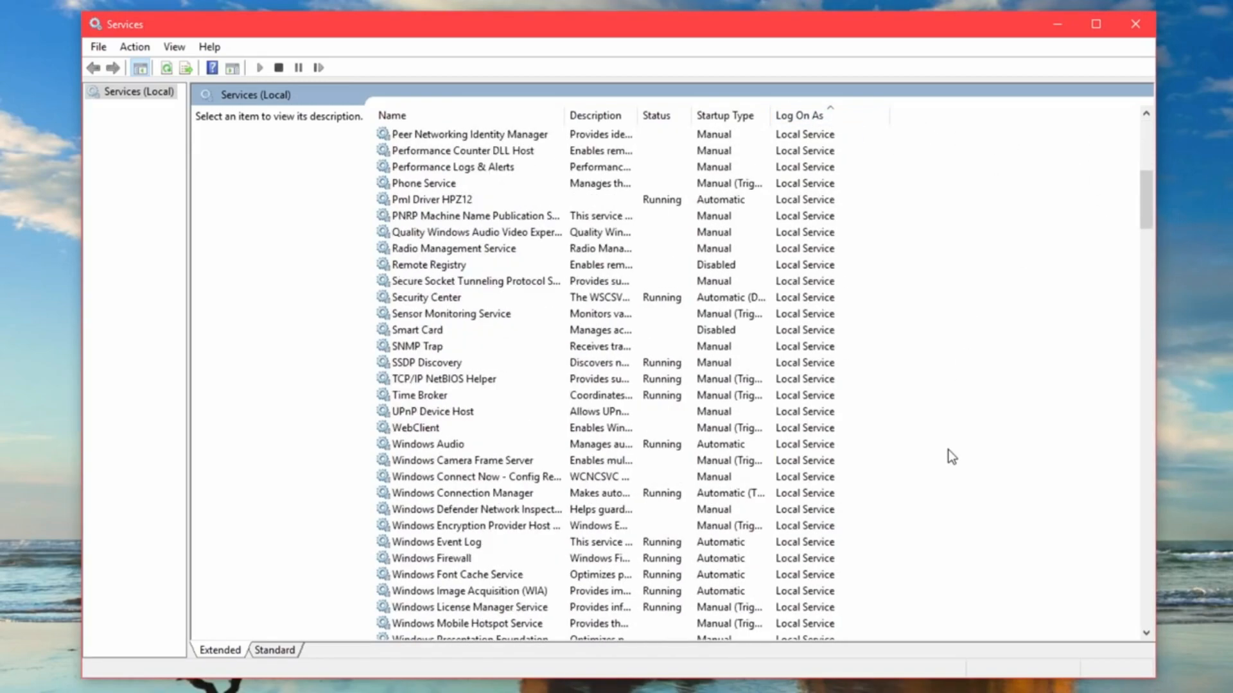
scroll(948, 449, down, 7)
drag(1147, 256, 1149, 167)
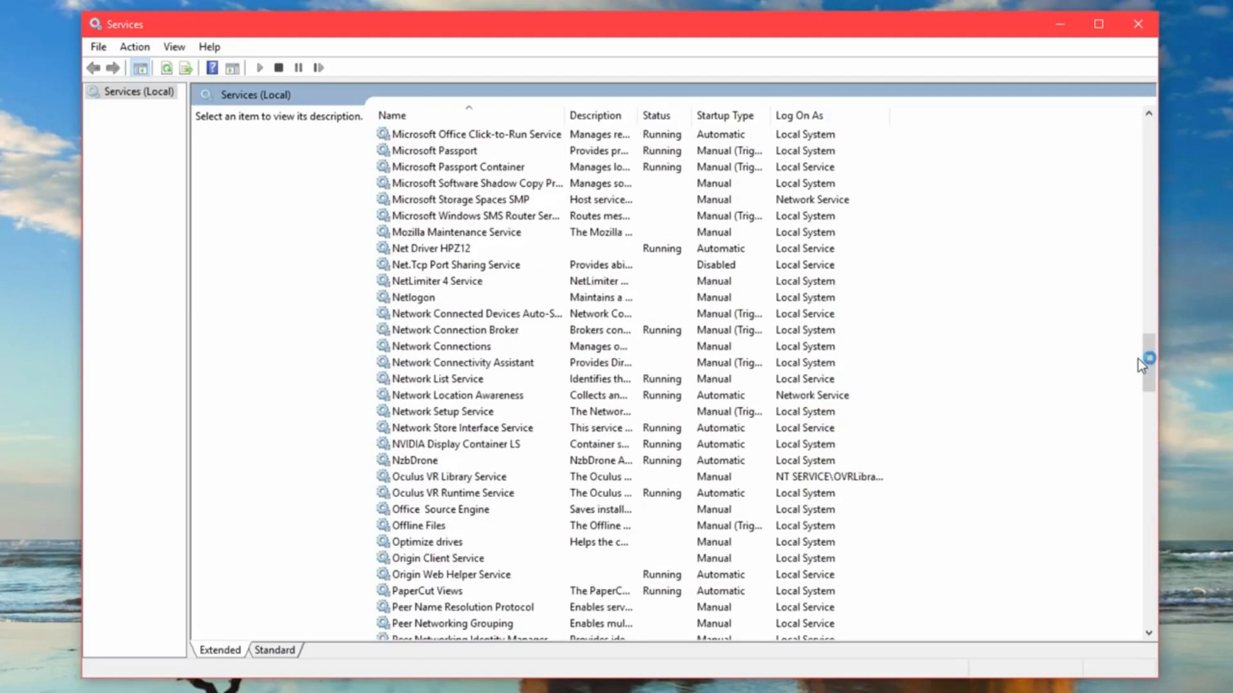
- Re-sort the services by logon account and look through the Local Service and Local System entries
drag(1138, 360, 1156, 140)
click(822, 116)
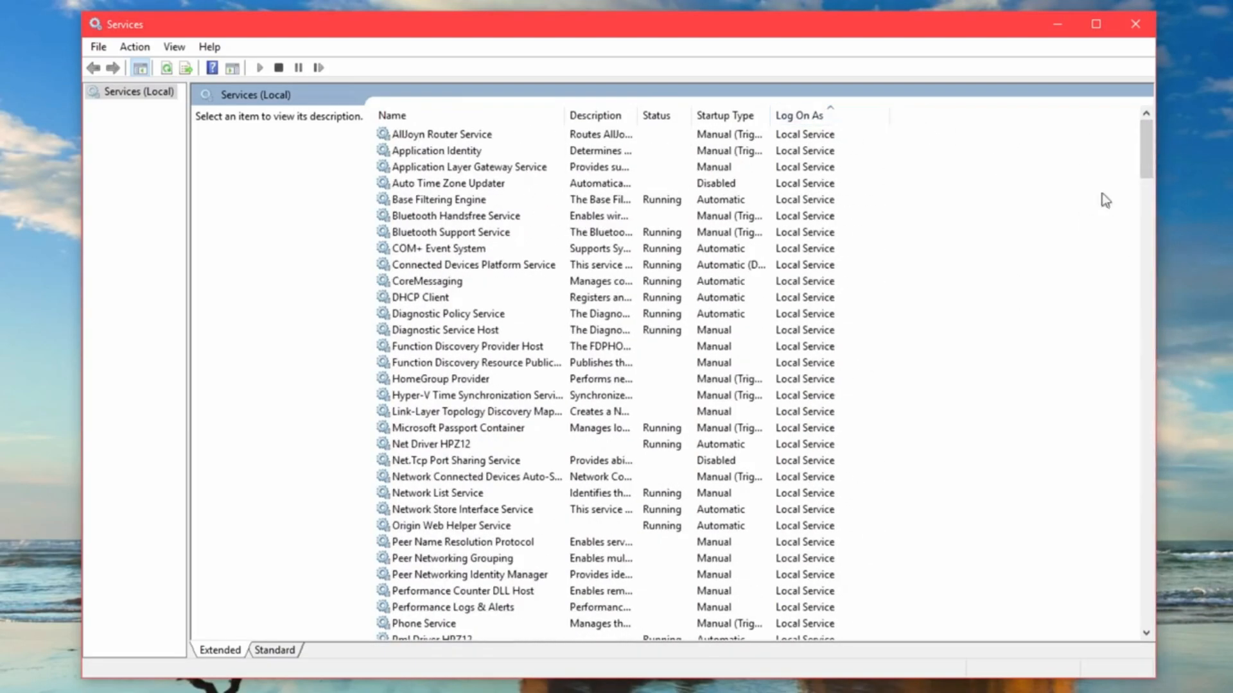
scroll(949, 450, down, 9)
scroll(949, 449, down, 7)
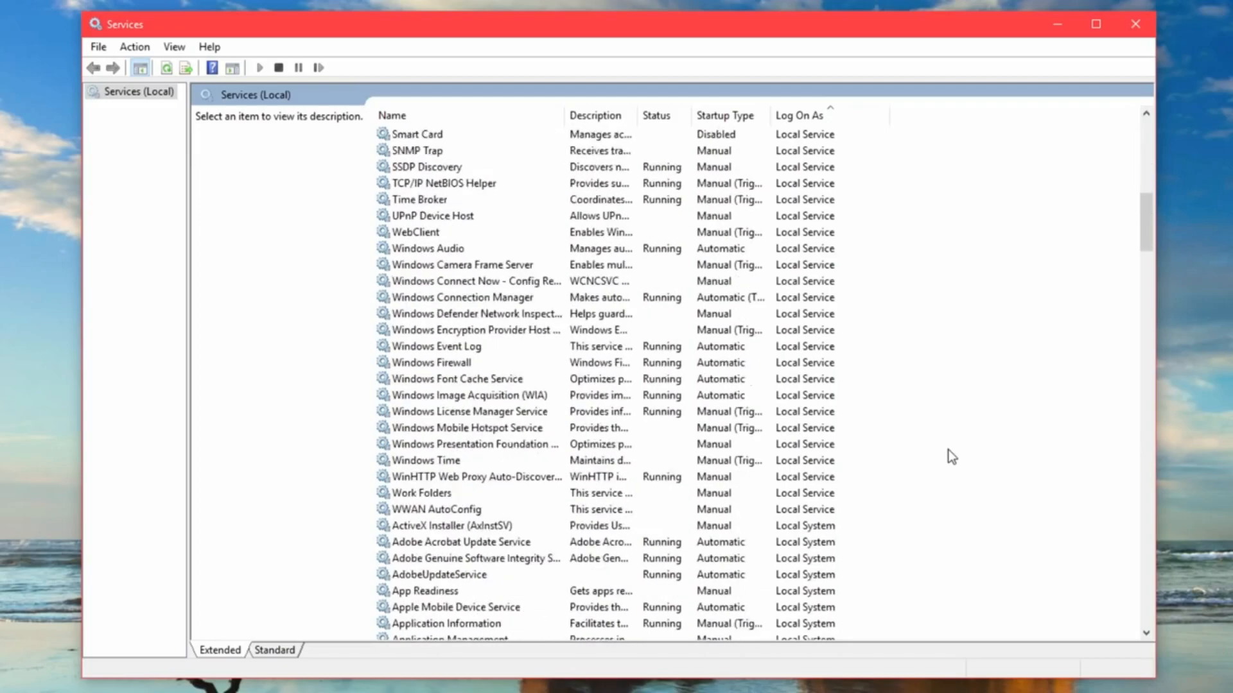
drag(1147, 266, 1150, 165)
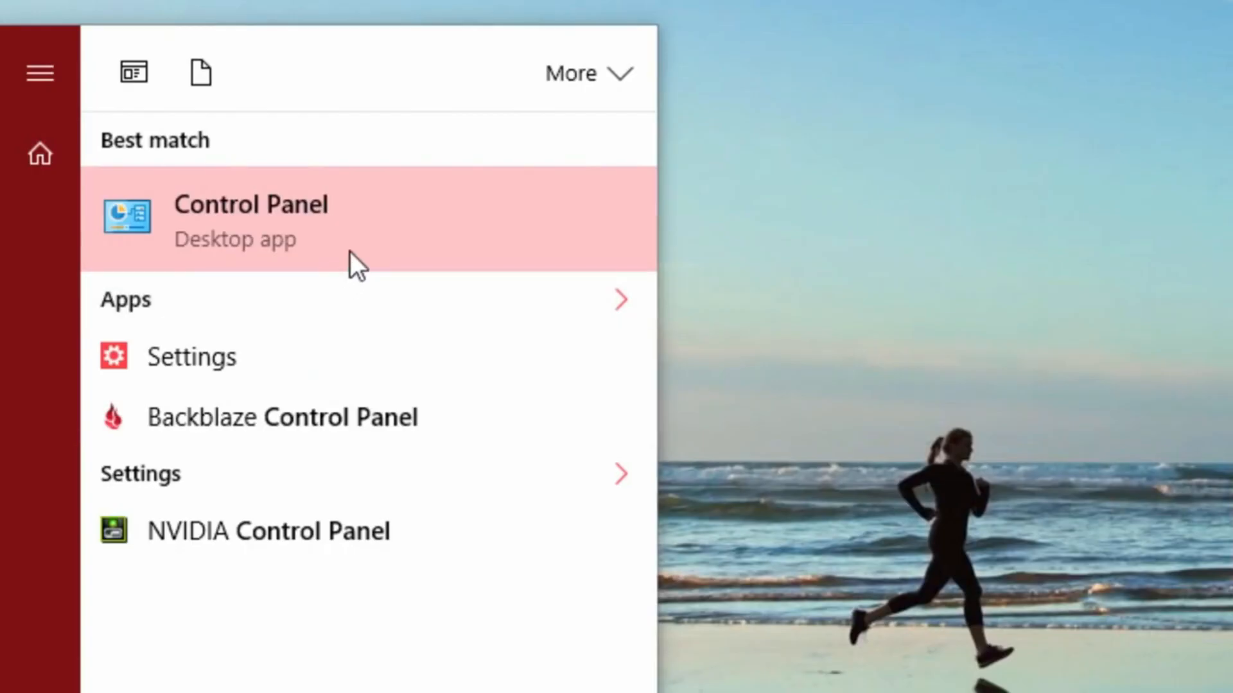
- Open the Control Panel's list of installed programs and look through it for unused programs to uninstall
click(350, 251)
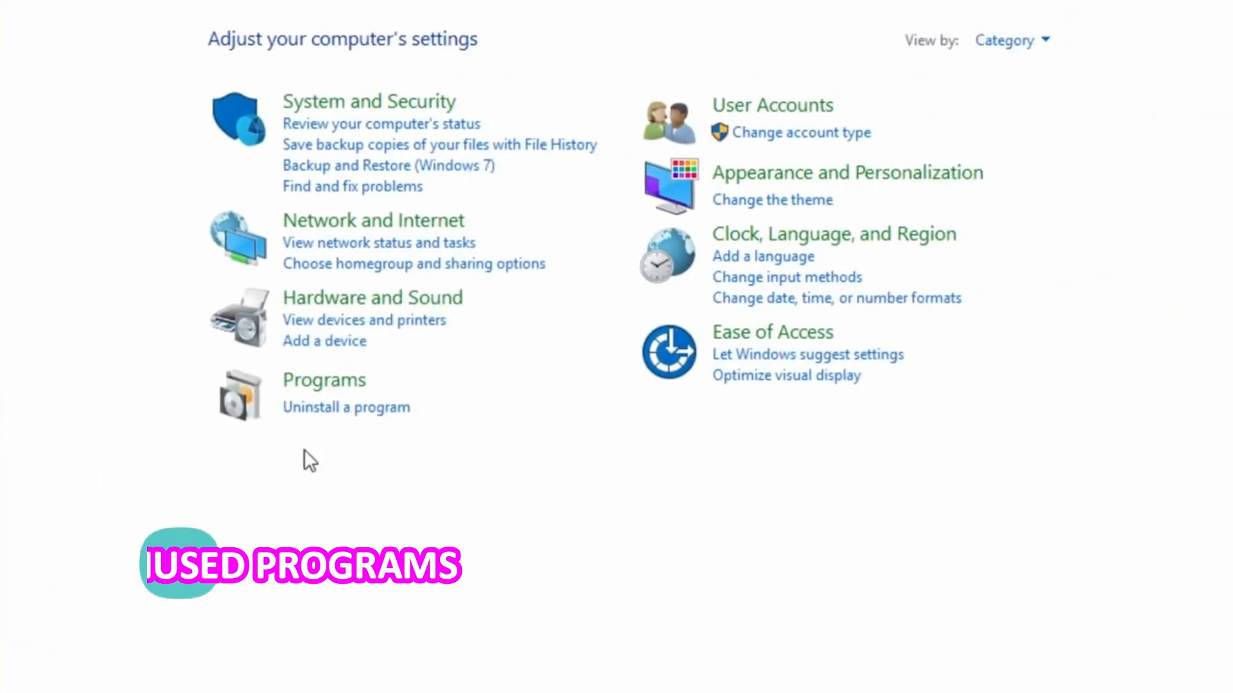
click(343, 408)
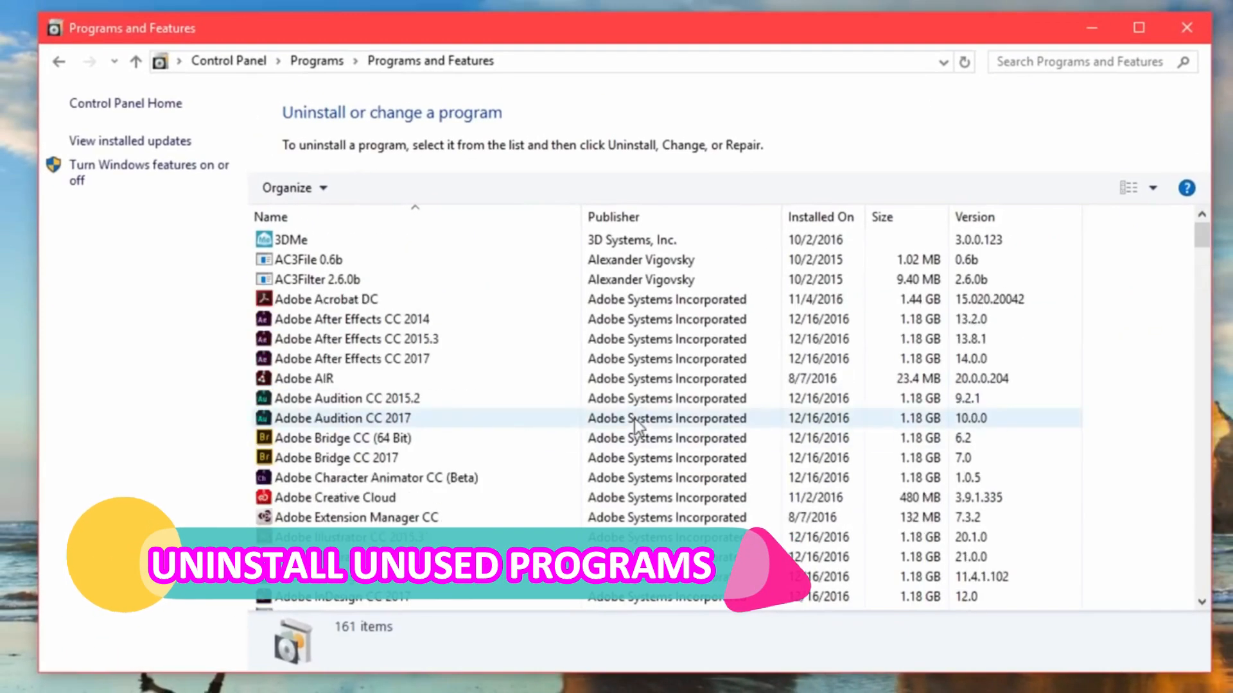
drag(1207, 229, 1203, 281)
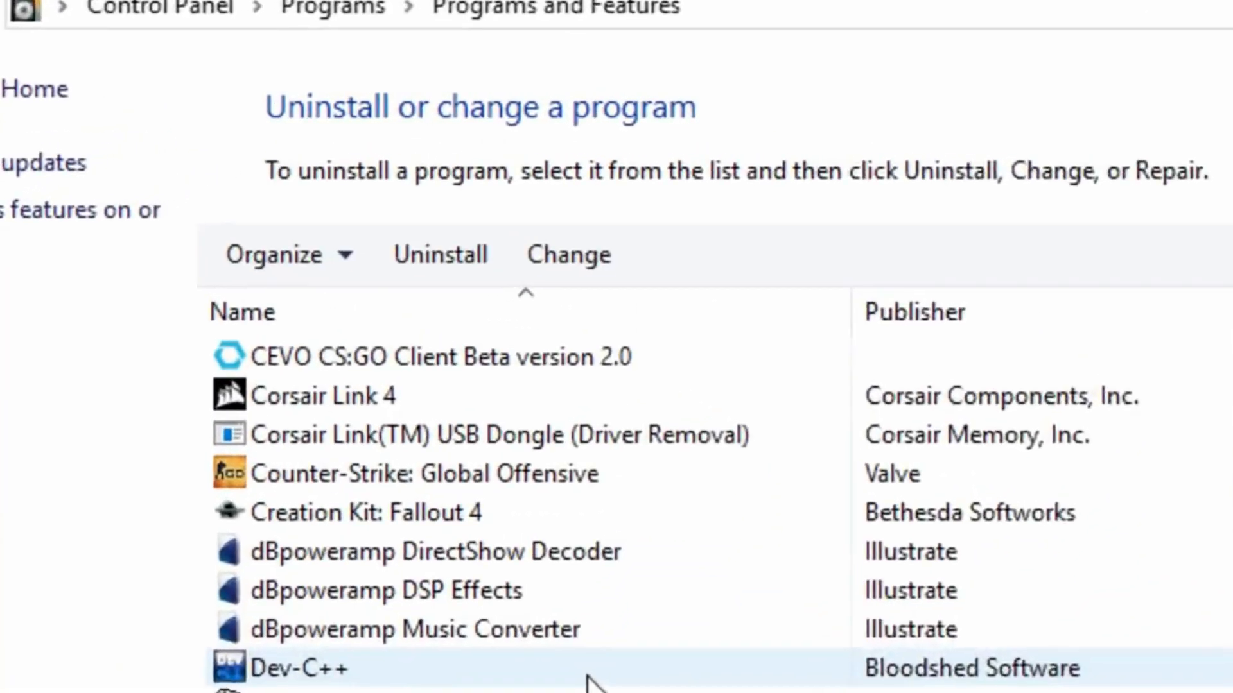
click(446, 400)
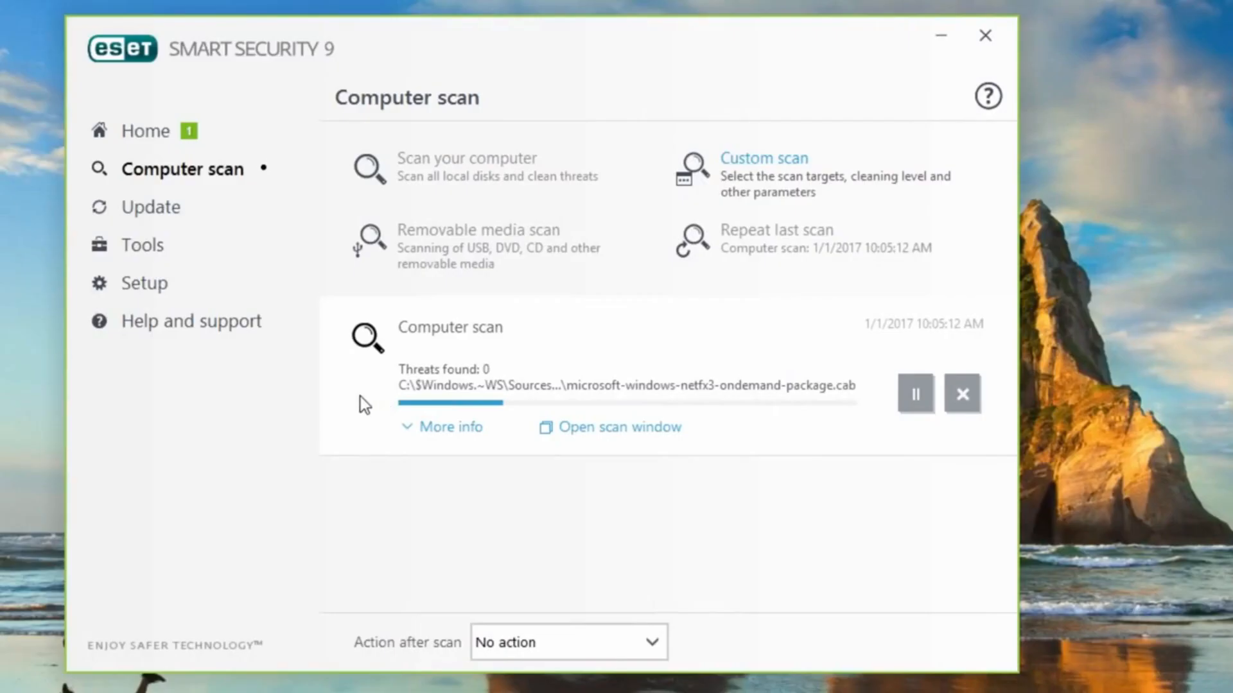
- Show the running ESET computer scan's details and scan window, and start a quick scan in Windows Security
click(443, 429)
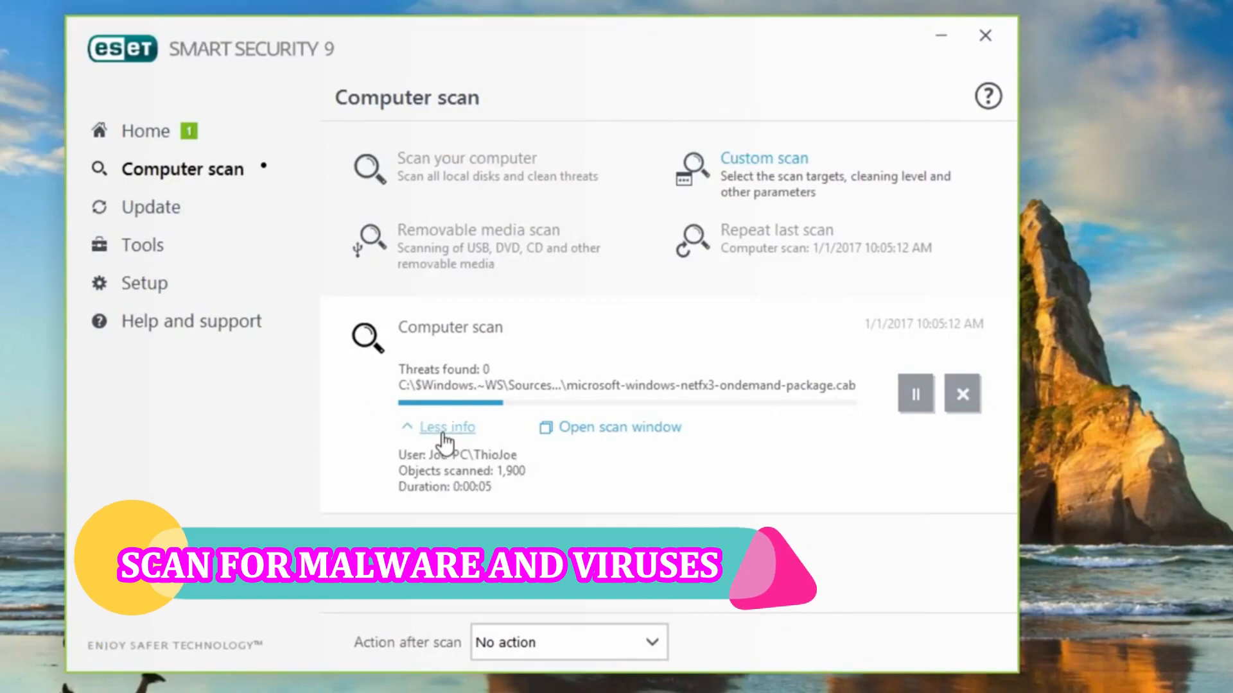
click(595, 427)
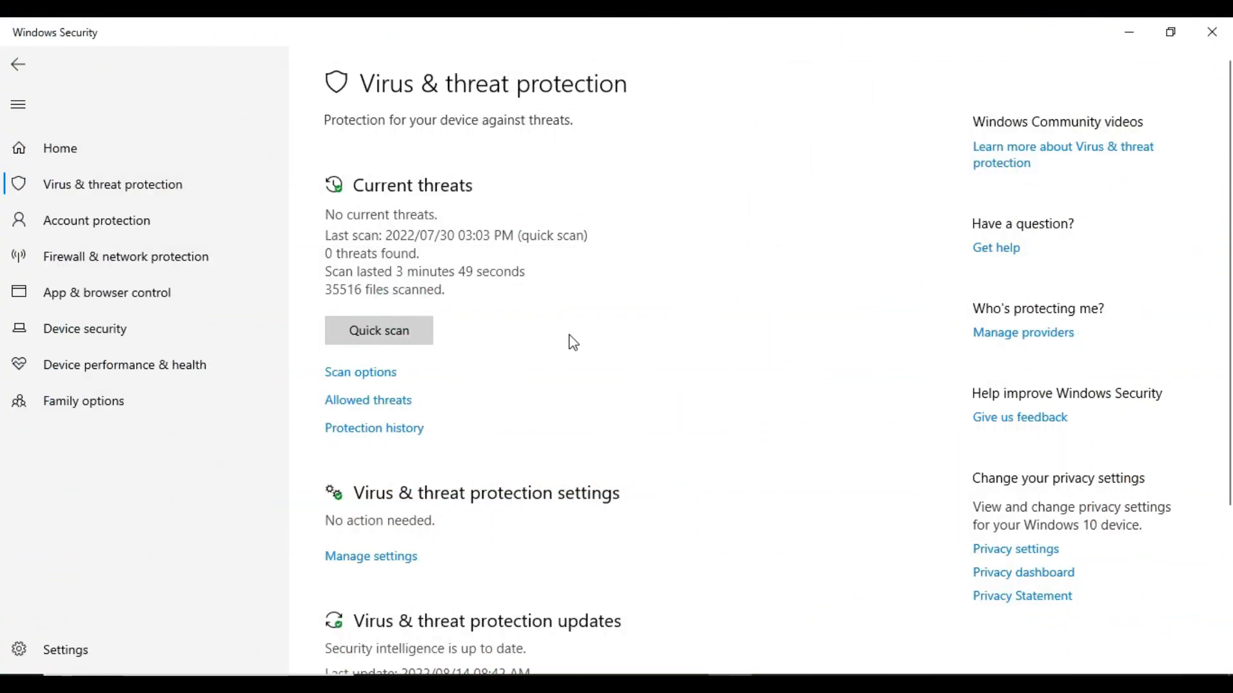
click(374, 335)
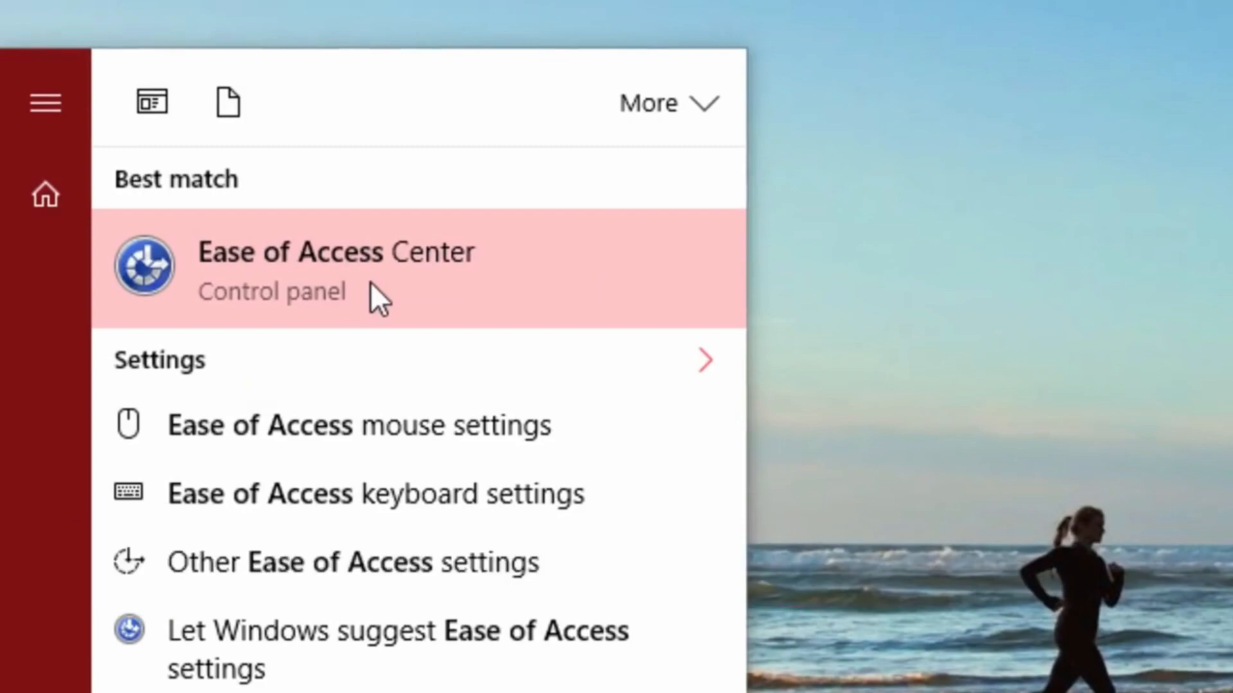
- Open the Ease of Access Center and turn off all unnecessary animations in the settings for making the computer easier to see
click(371, 283)
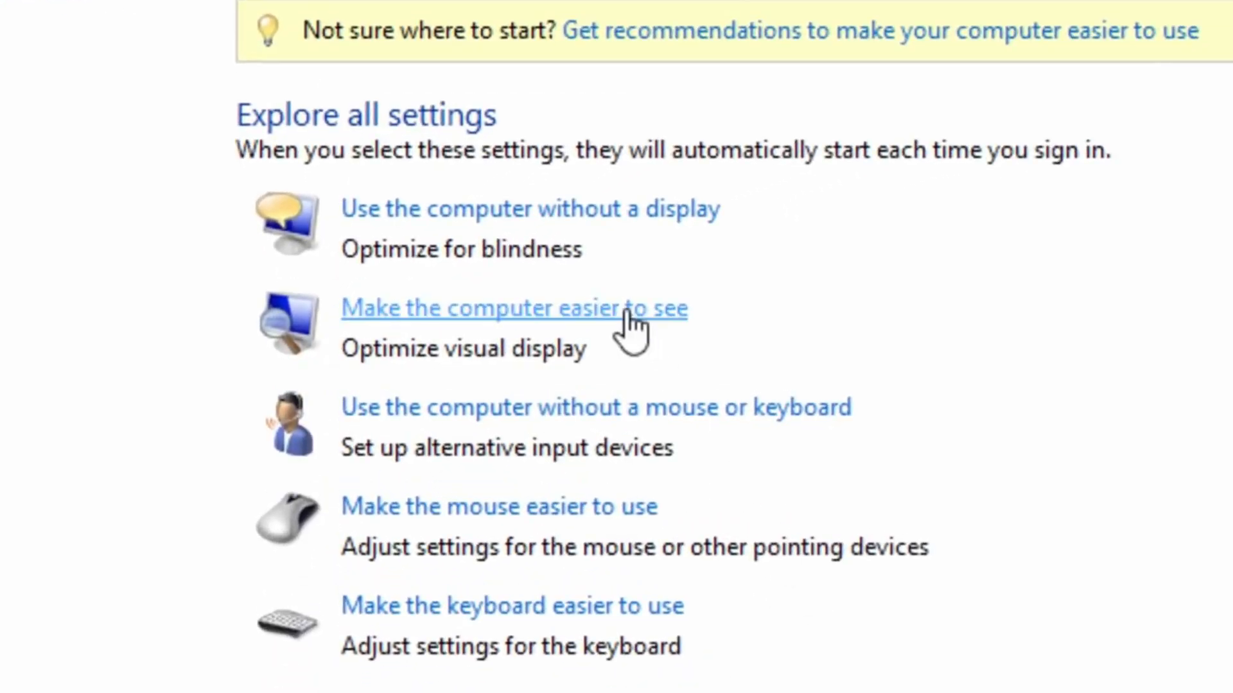
click(538, 312)
scroll(407, 322, down, 5)
click(199, 325)
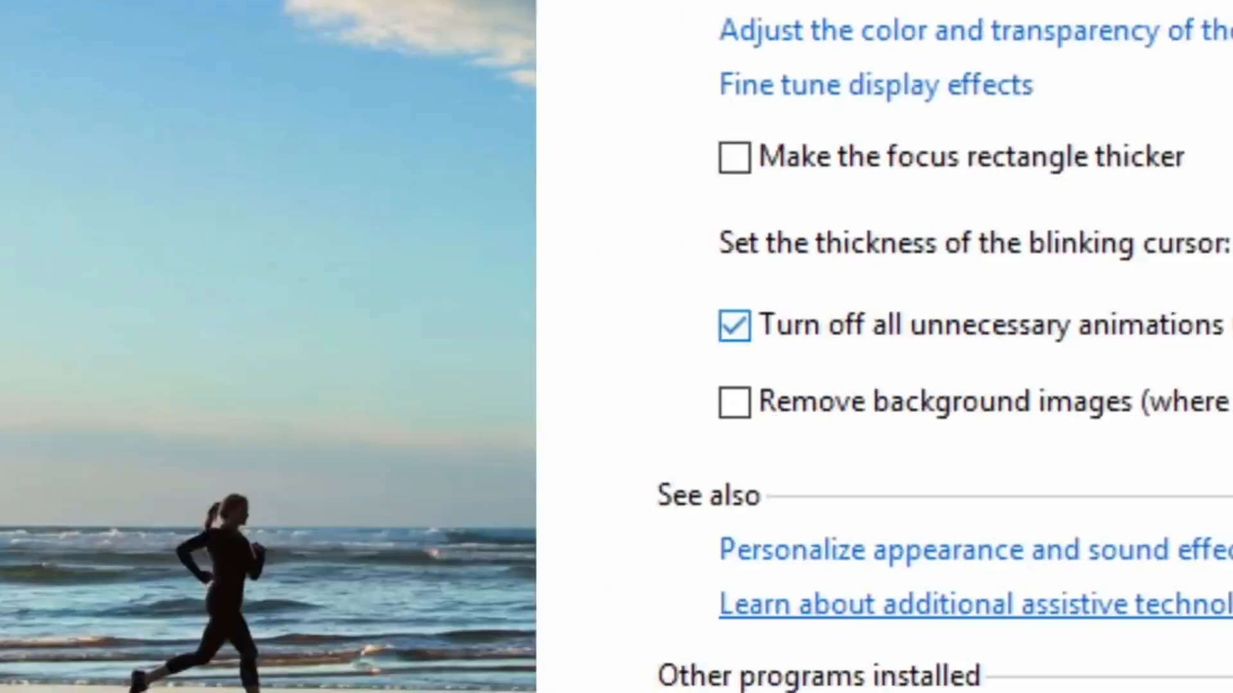
- Open the Performance Options from the Control Panel's advanced system settings
click(335, 309)
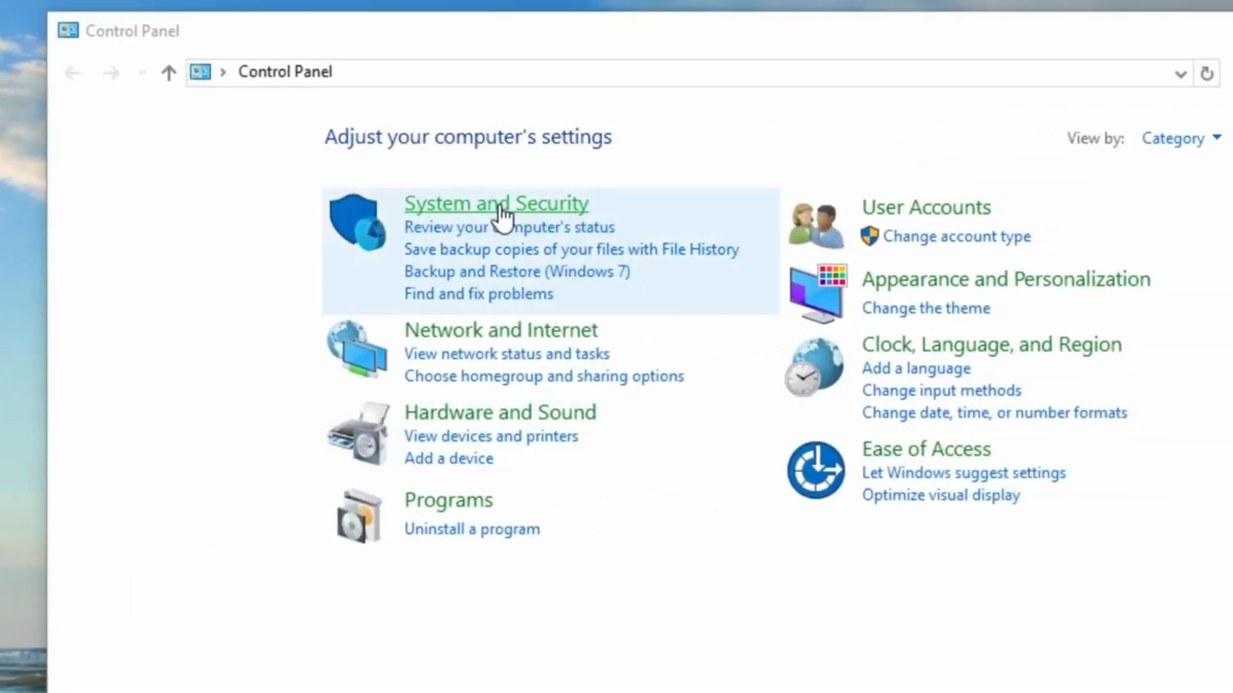
click(499, 220)
click(427, 281)
click(214, 283)
click(773, 276)
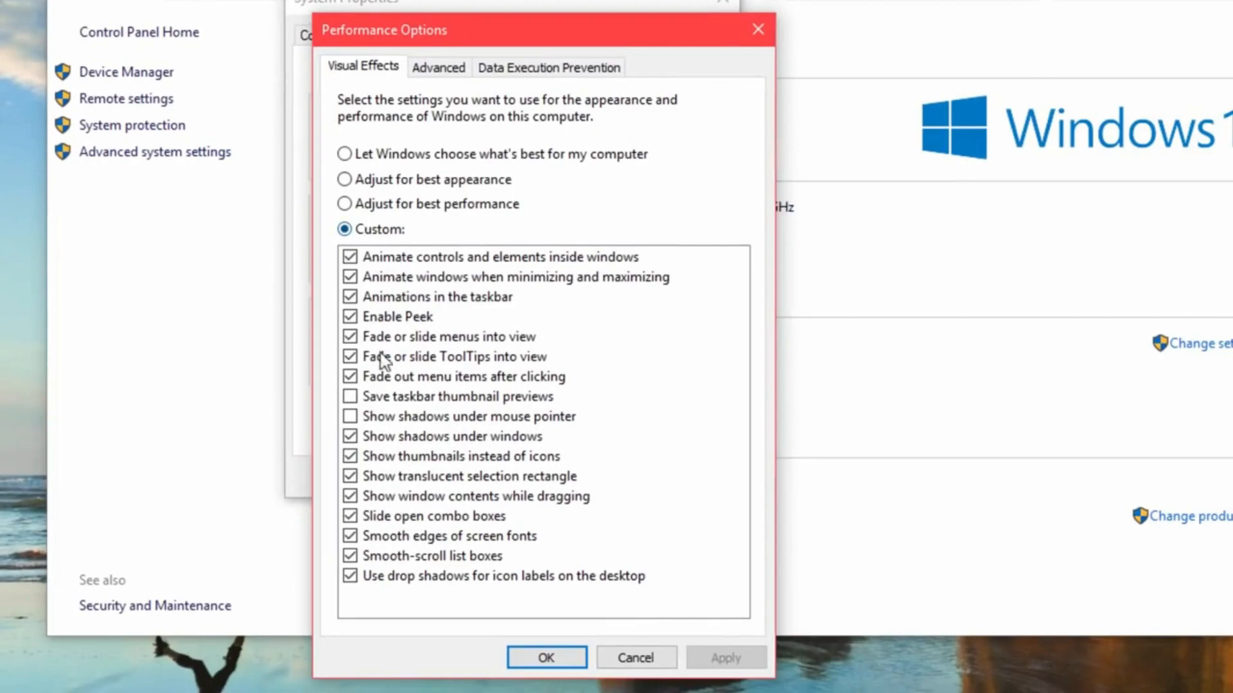
- Compare the visual effects presets for best performance, best appearance, Windows' own choice and Custom
click(380, 208)
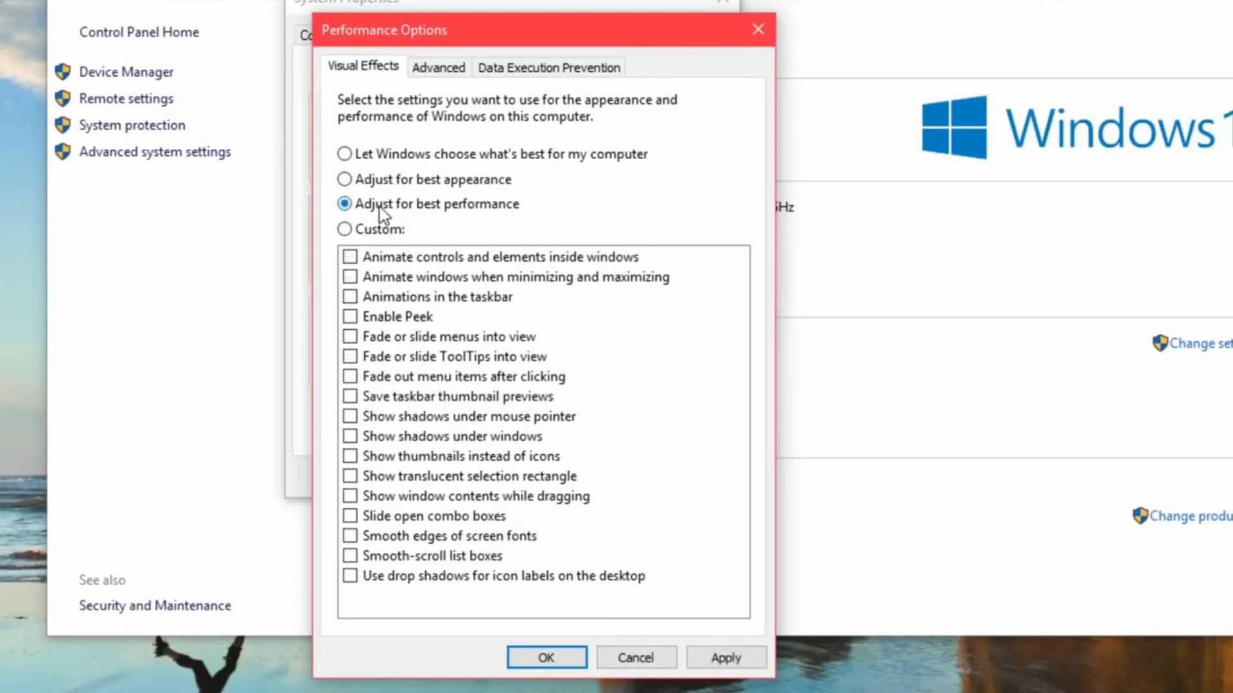
click(397, 156)
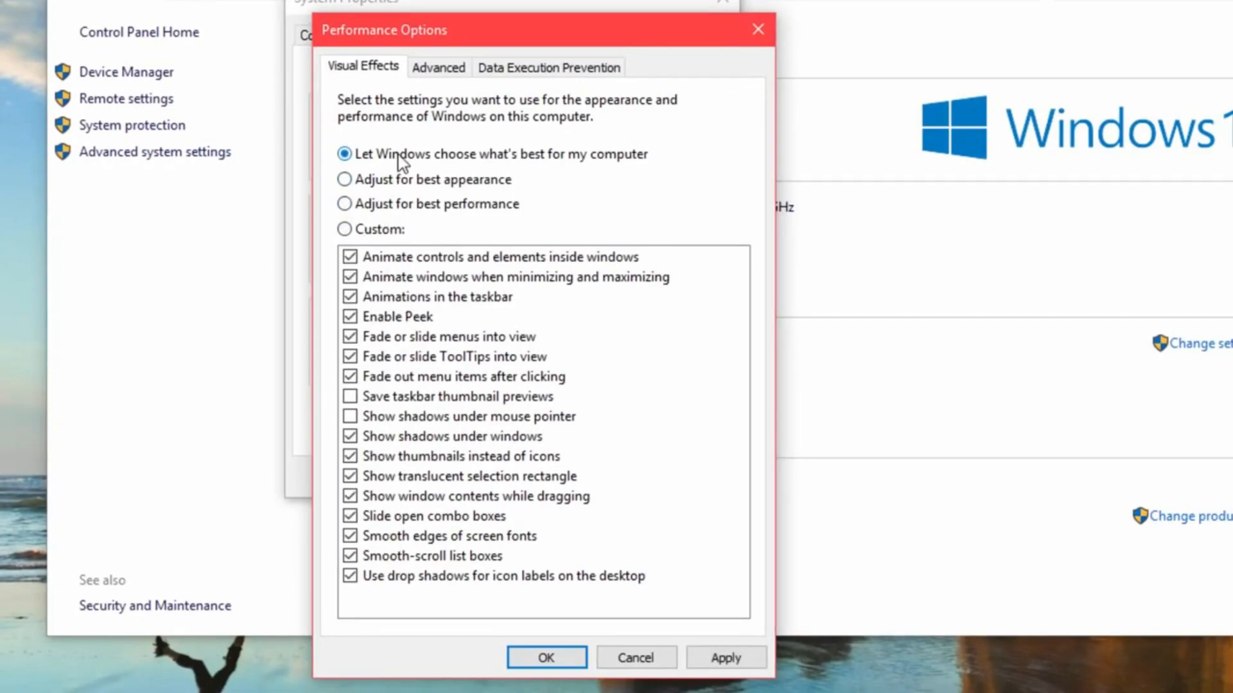
click(385, 226)
click(395, 203)
click(382, 207)
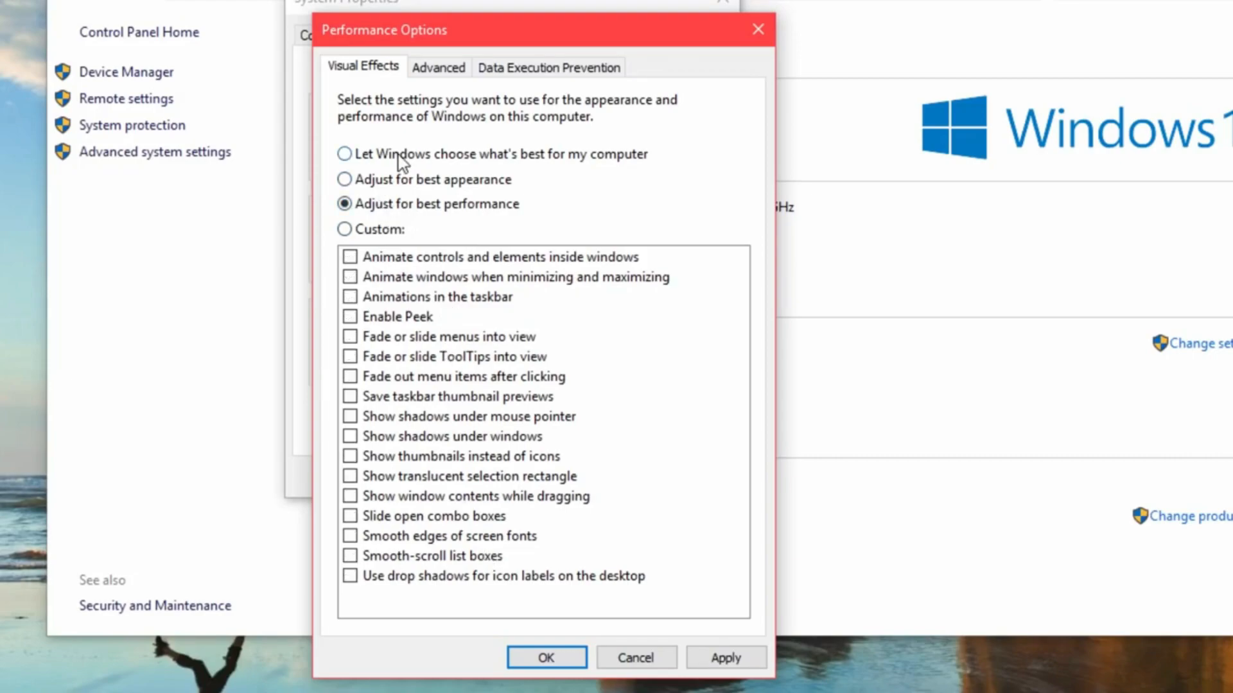
click(399, 155)
click(383, 230)
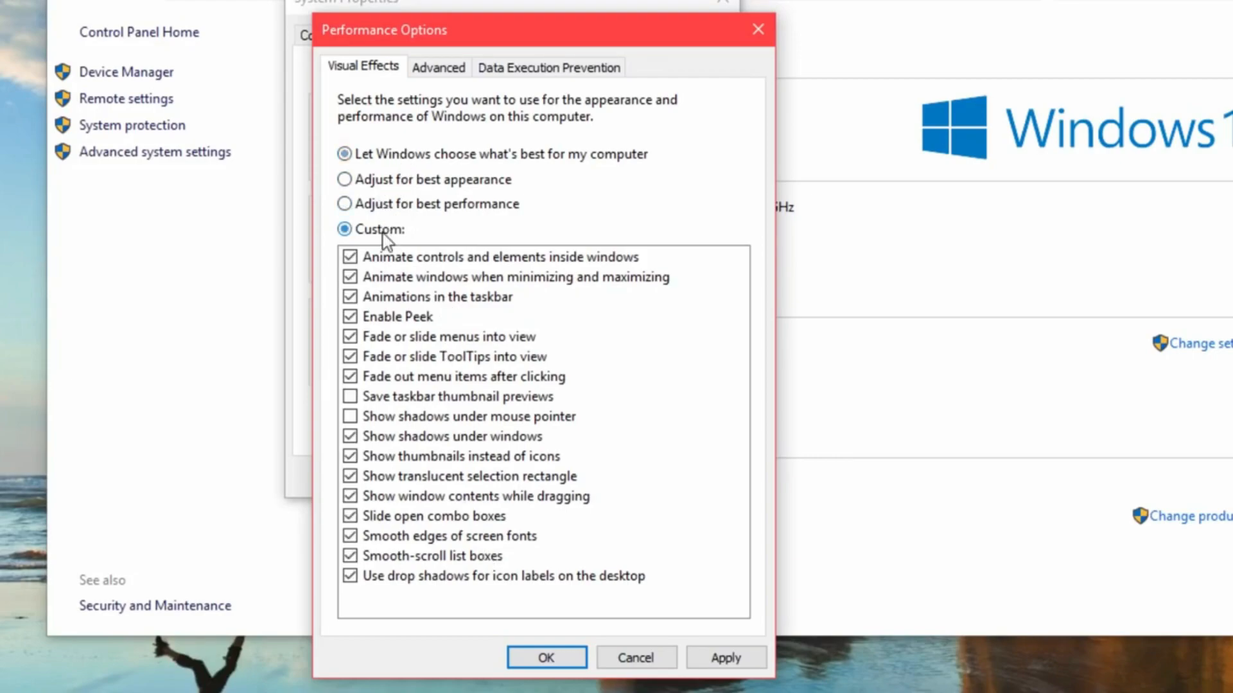
click(399, 204)
click(400, 179)
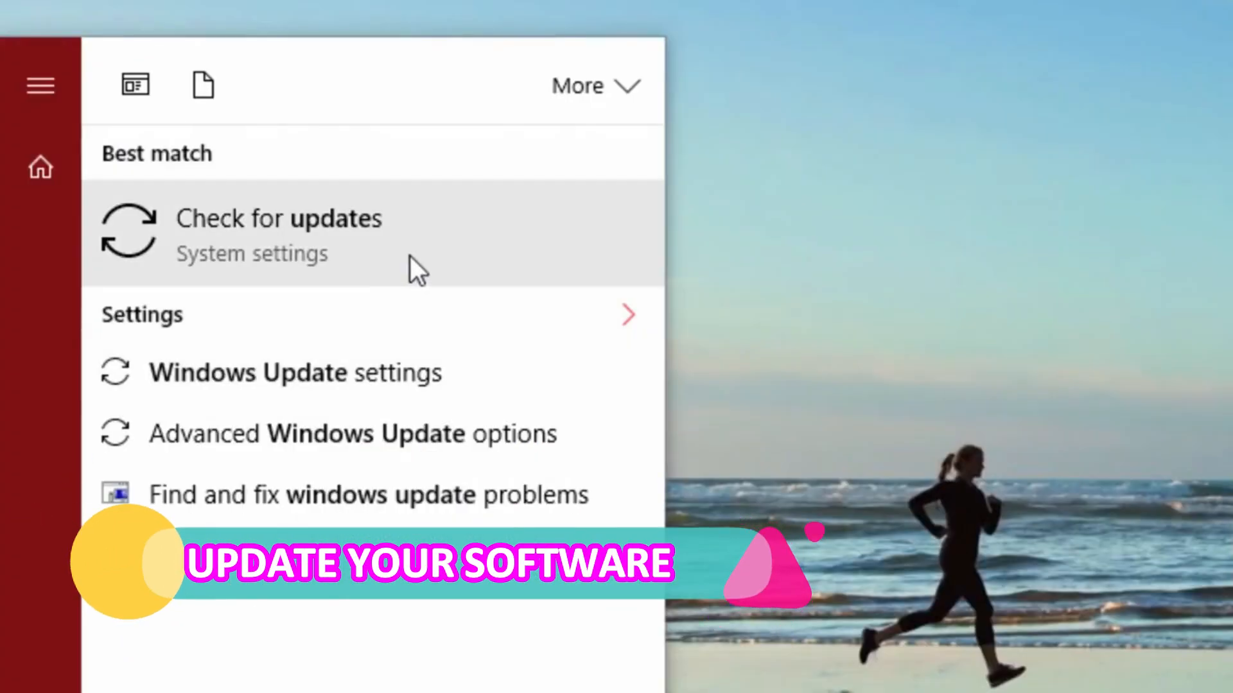
- Open the Windows Update settings and check for updates
click(410, 257)
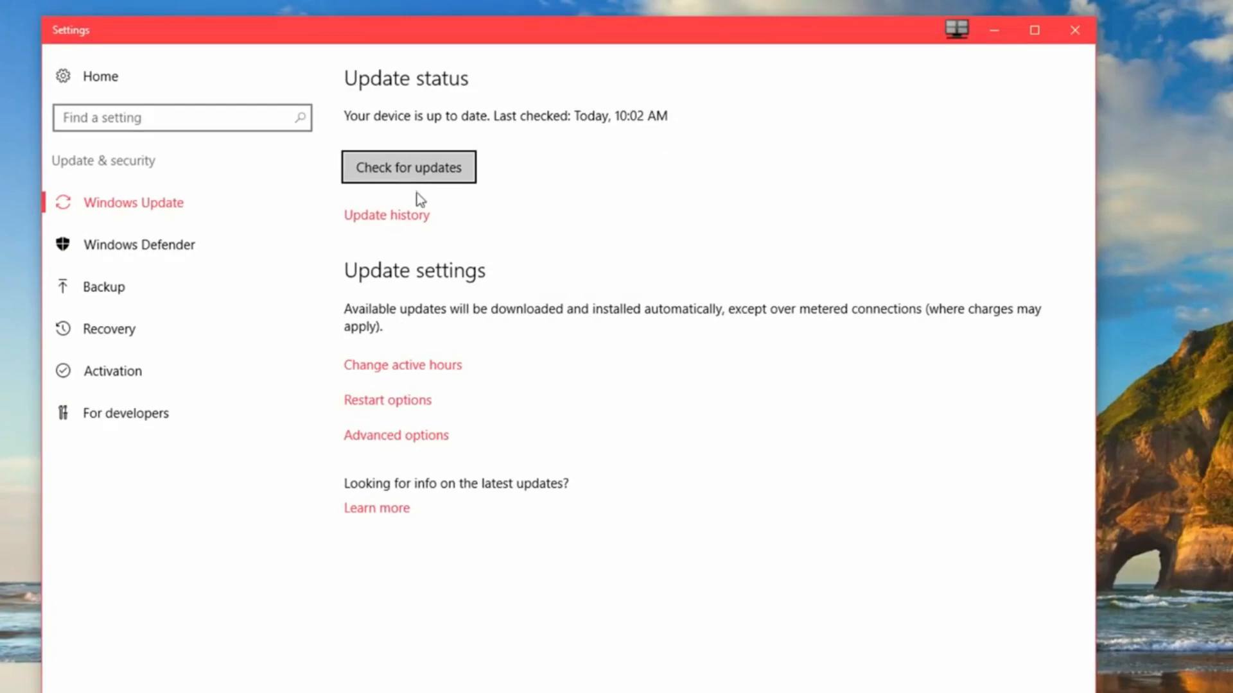
click(450, 172)
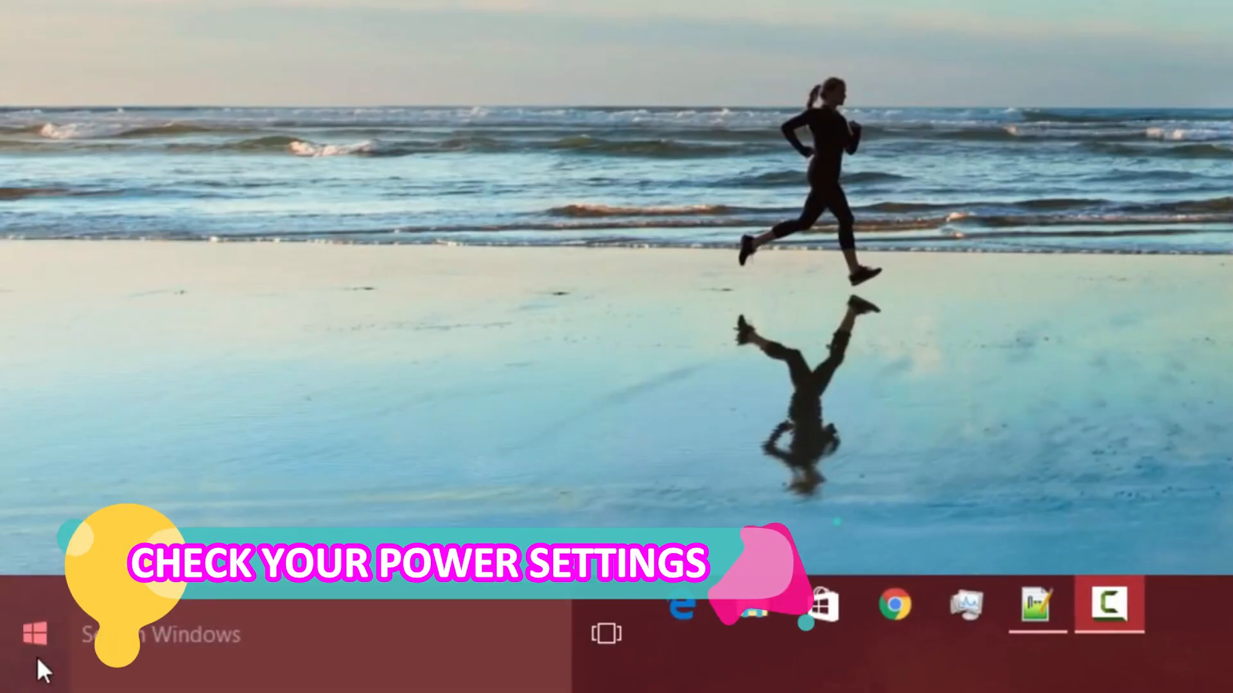
- Open Power Options by searching for "power", try the Power saver plan and select the High performance plan
click(36, 656)
text(power)
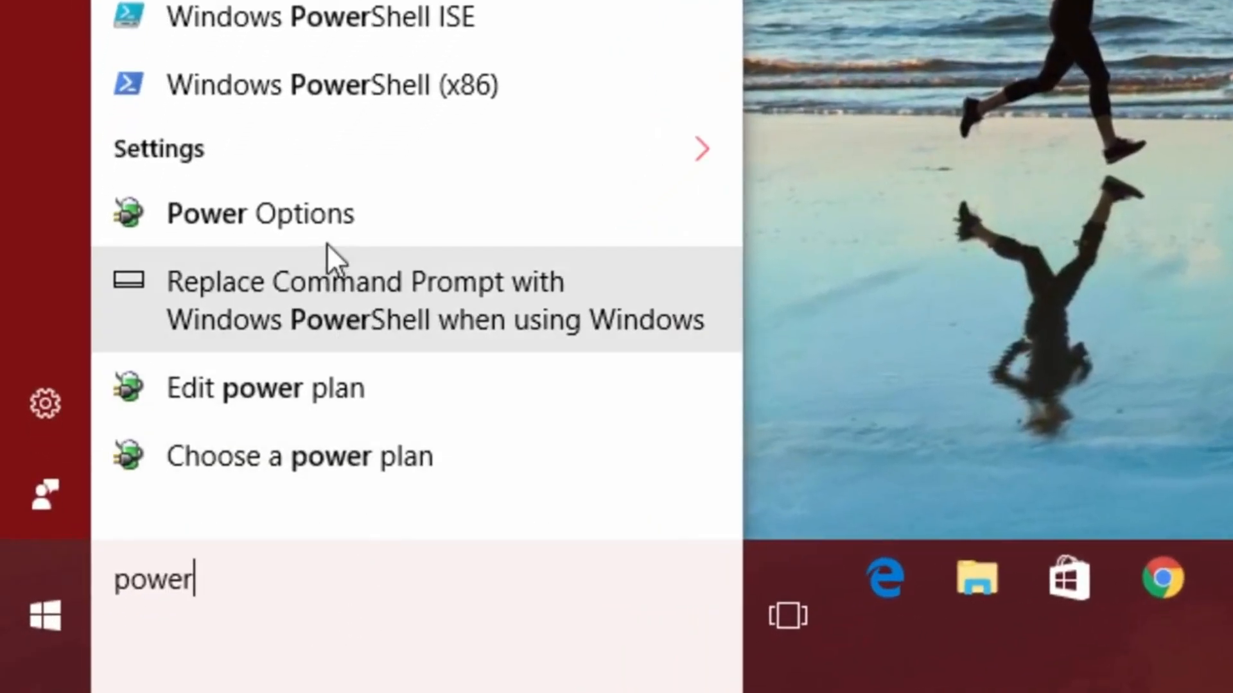
click(395, 219)
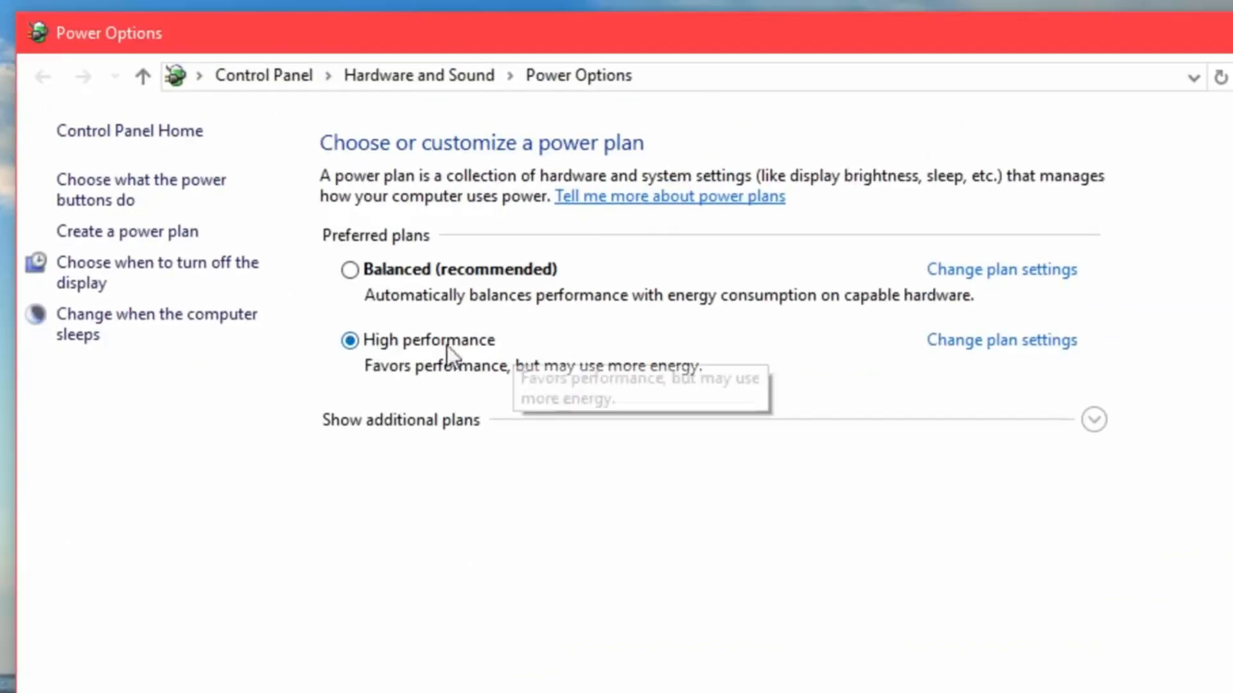
click(1093, 421)
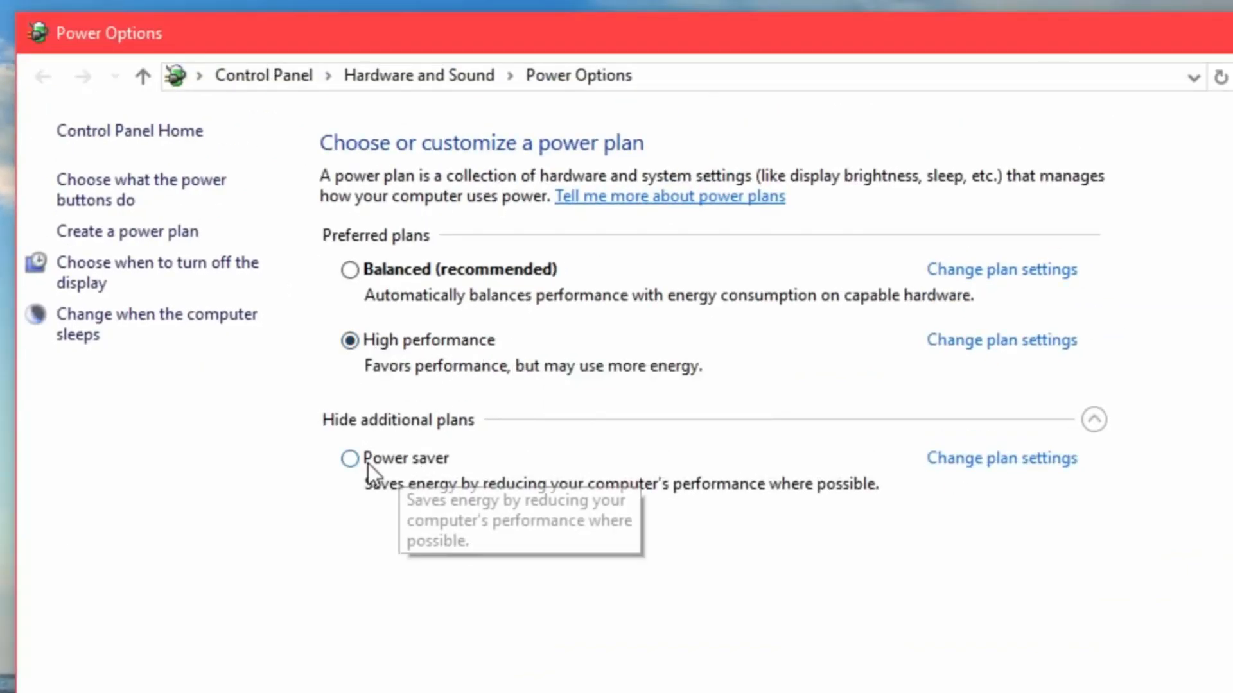
click(350, 459)
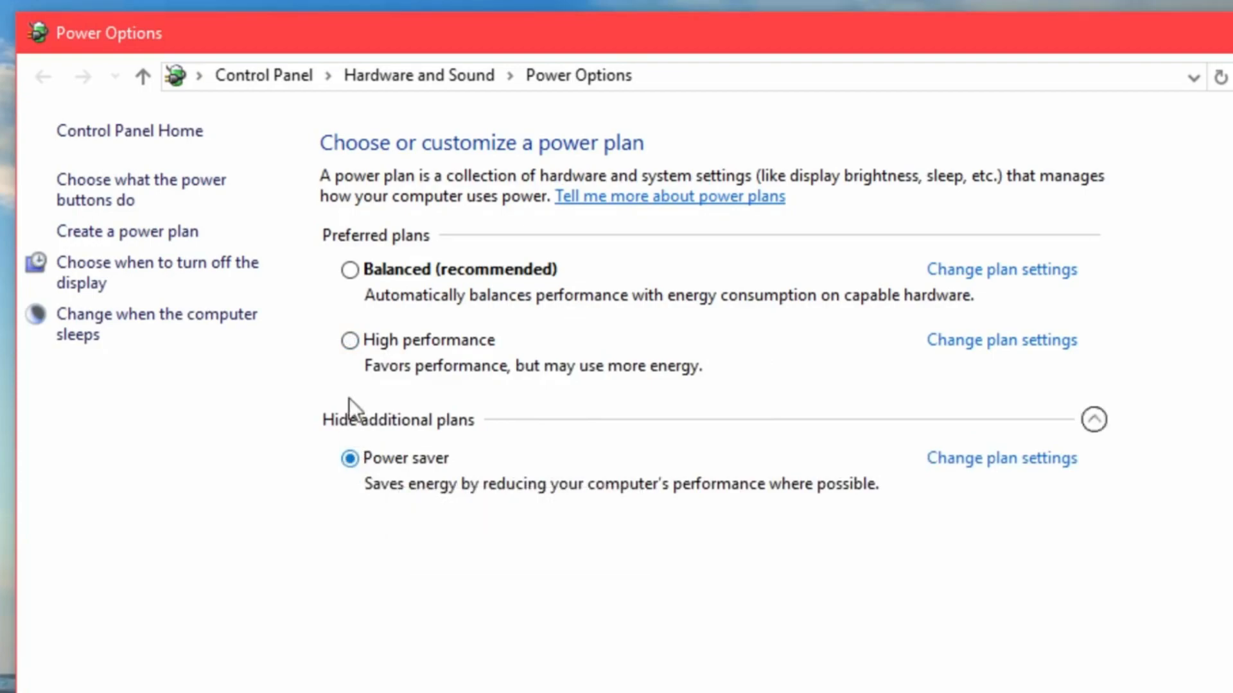
click(350, 342)
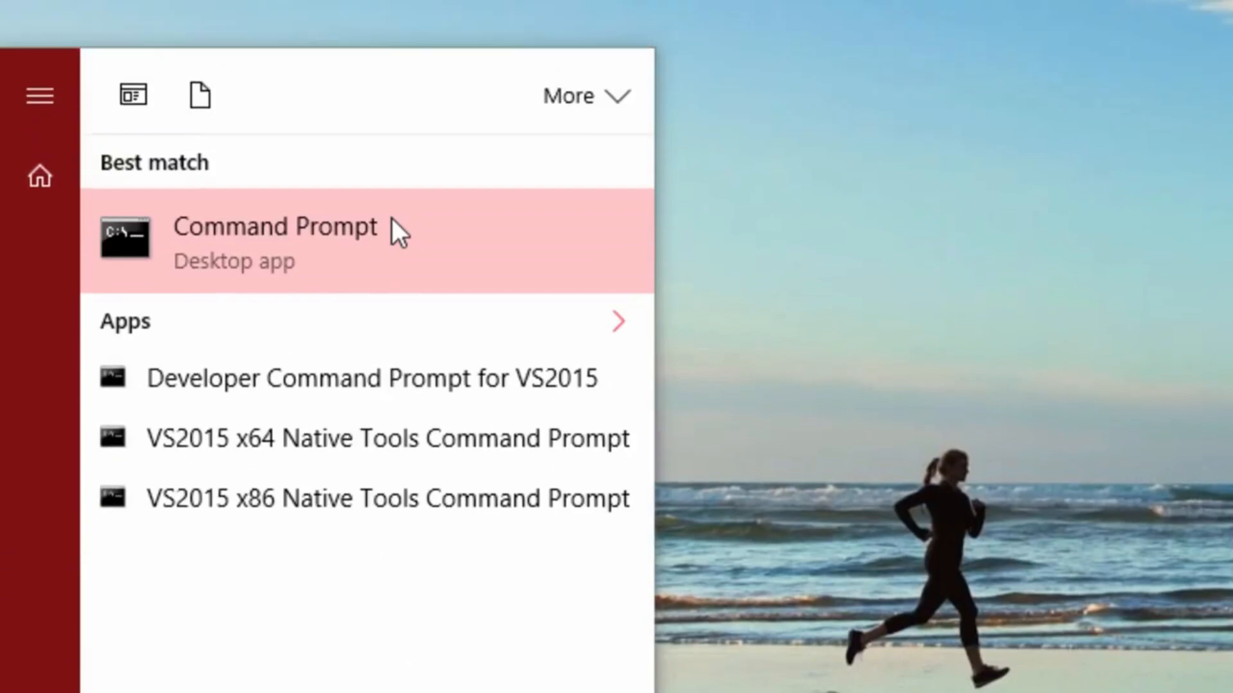
- Check the status of the disk drives in Command Prompt by running wmic and diskdrive get status
click(393, 225)
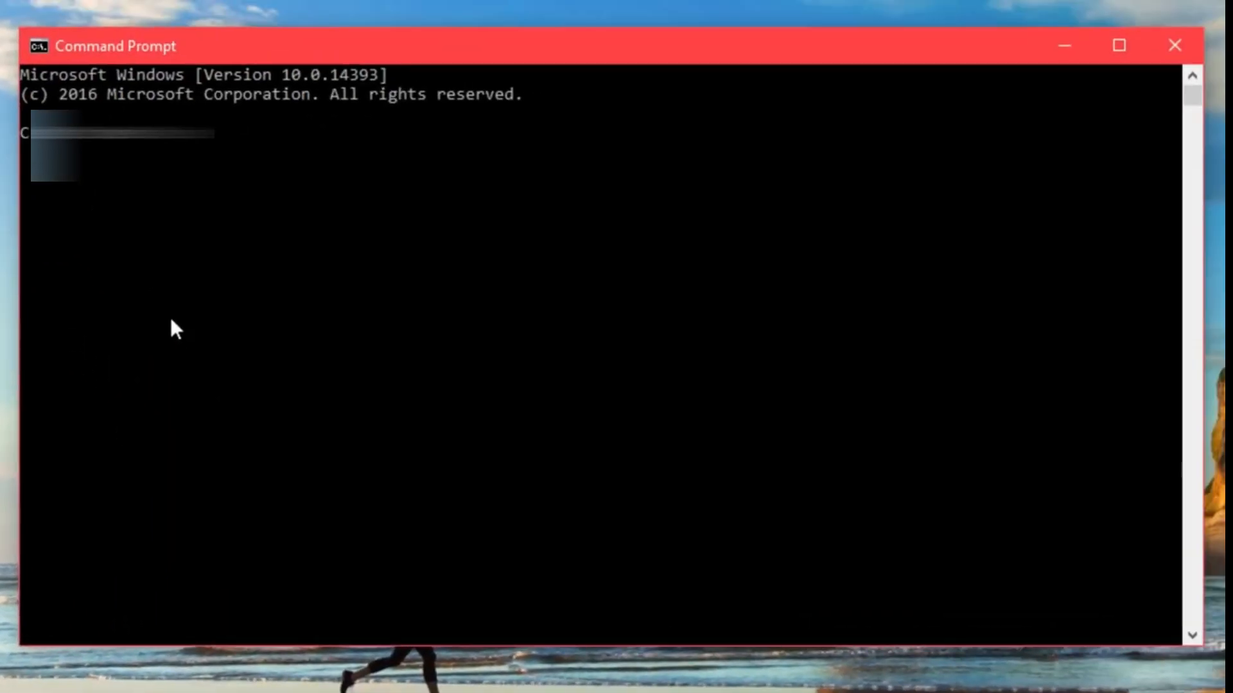
text(wmic)
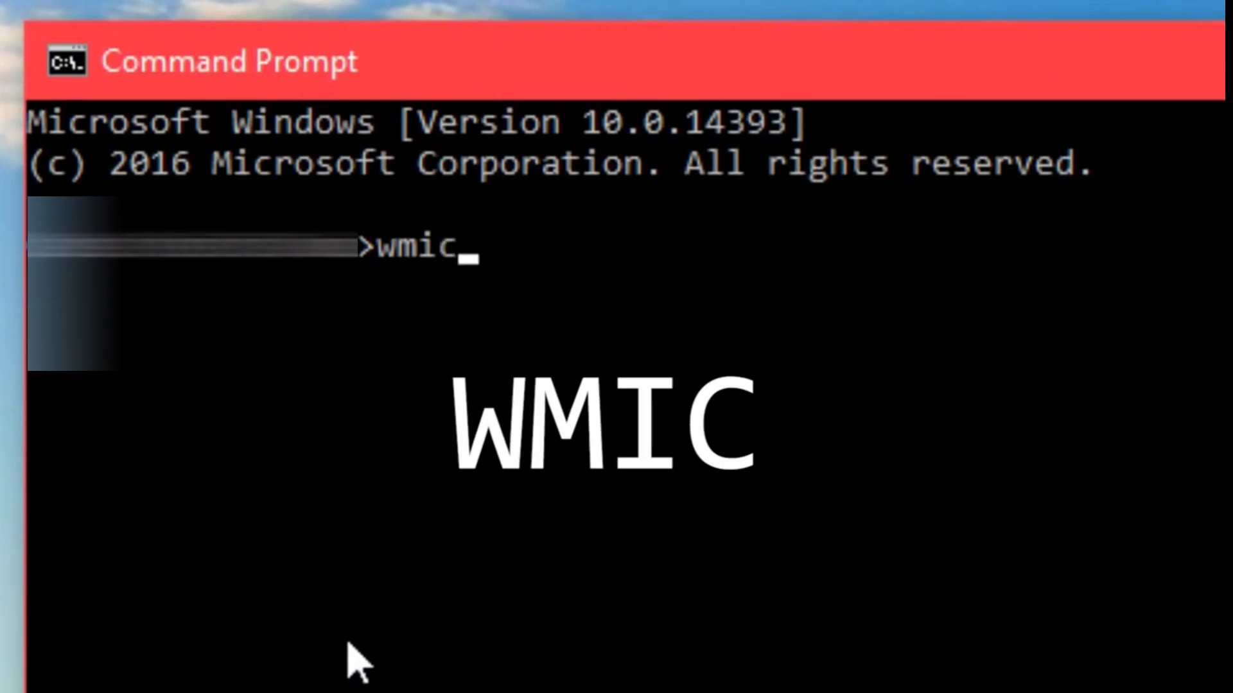
key(Return)
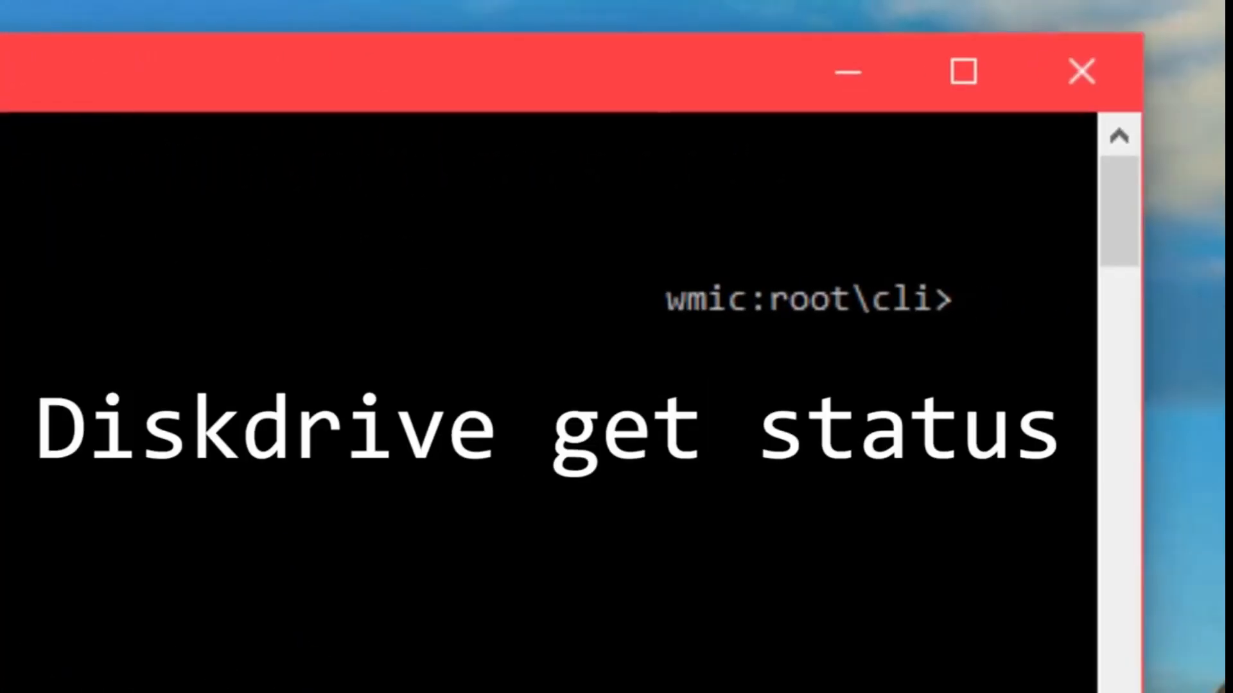
text(diskdr)
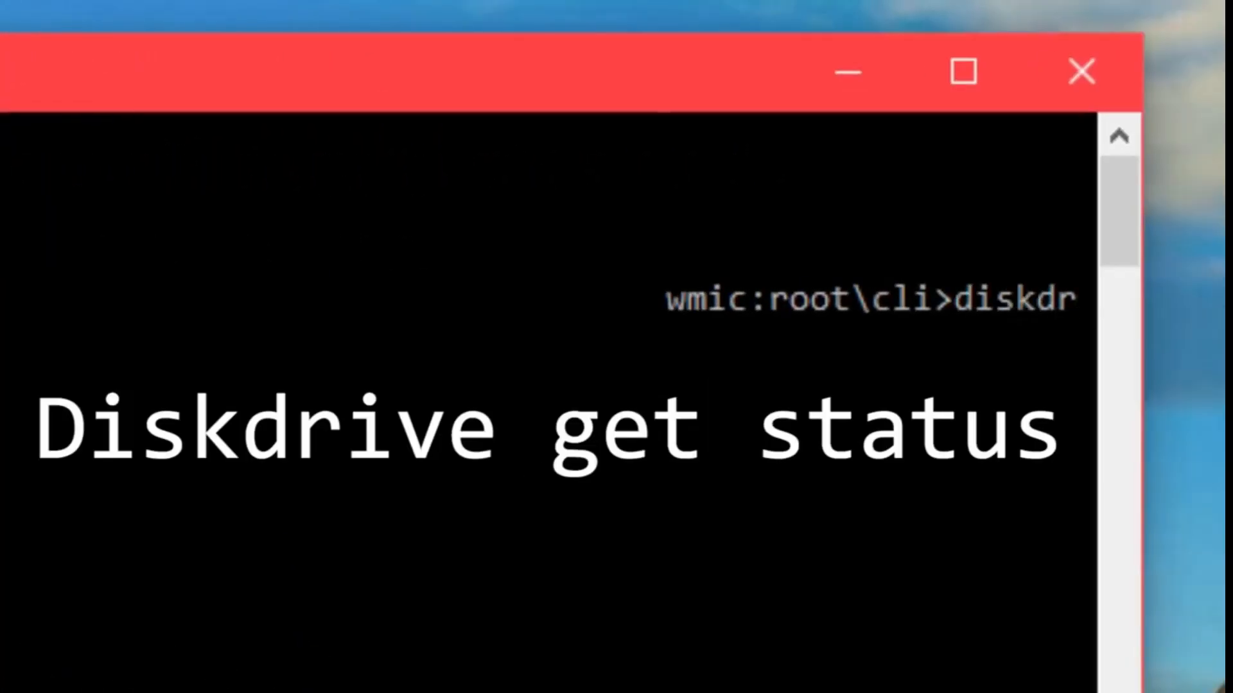
text(ive get status)
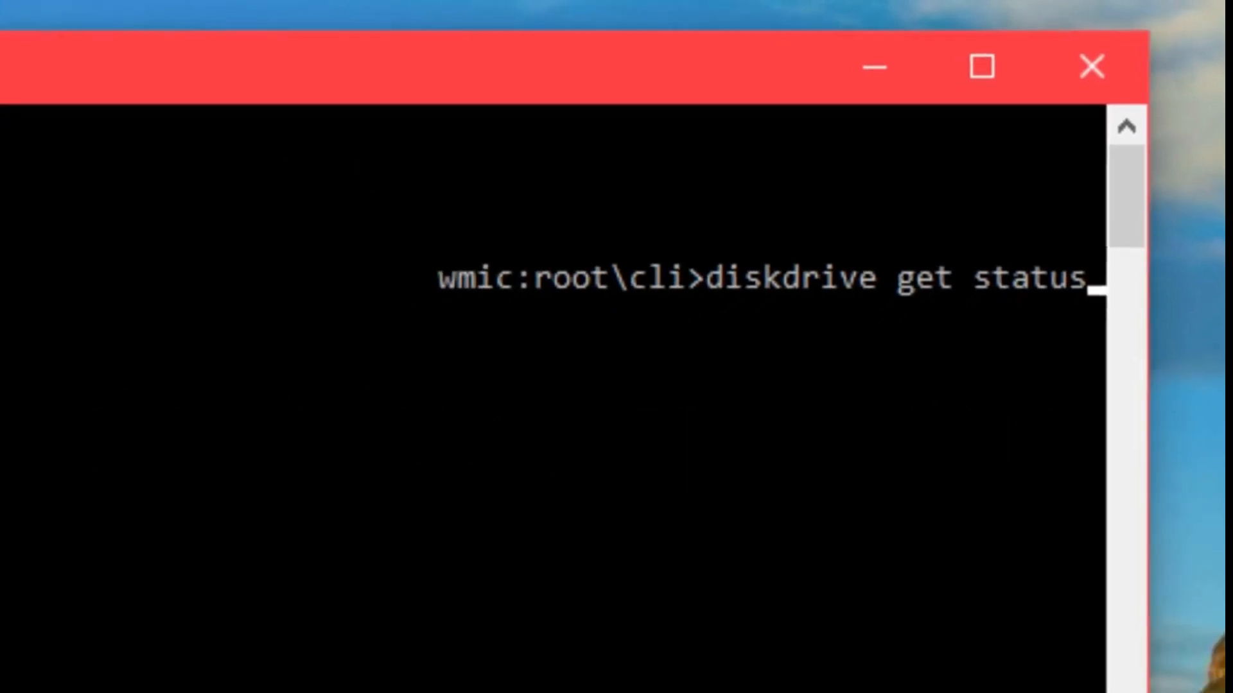
key(Return)
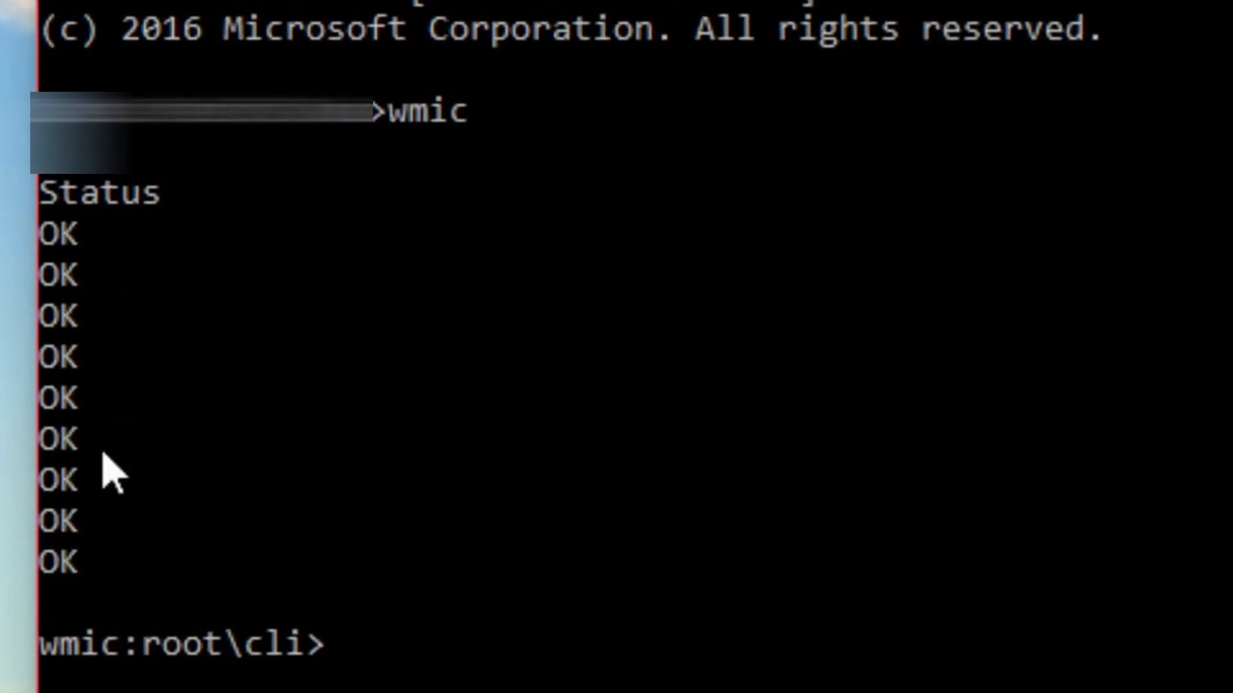
drag(114, 565, 47, 225)
click(131, 315)
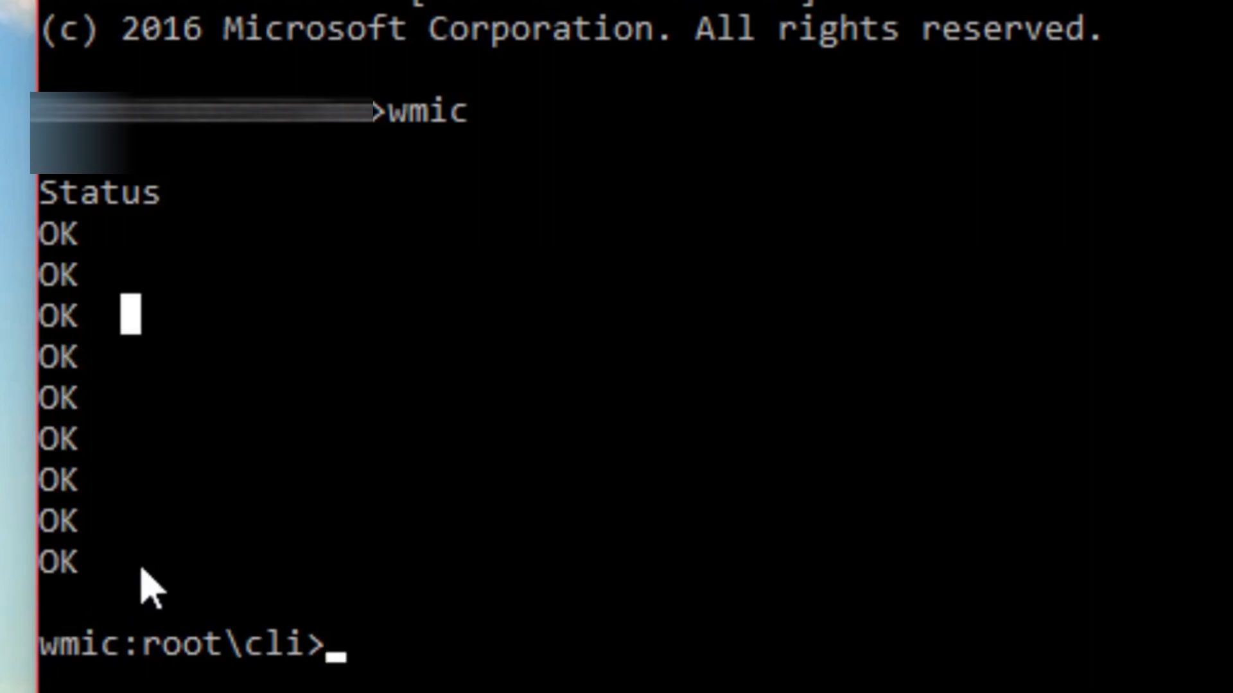
click(88, 562)
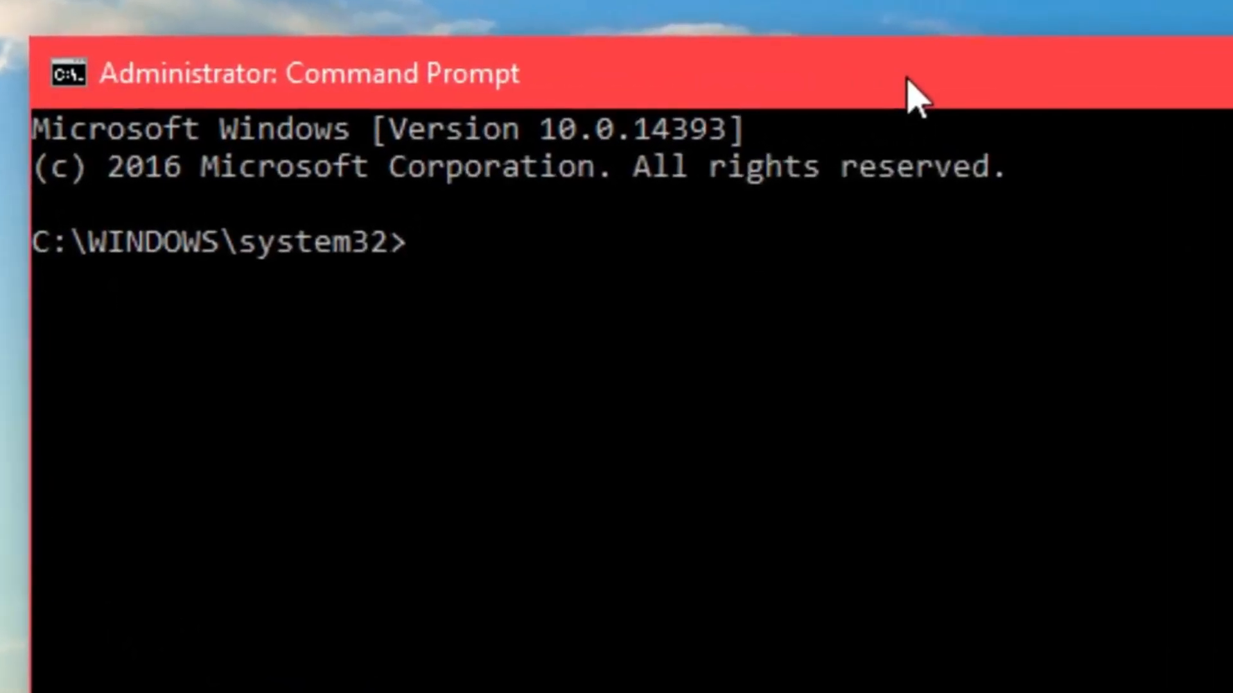
- Run CHKDSK /F in the administrator Command Prompt and answer Y to schedule the volume check for the next restart
text(CHK)
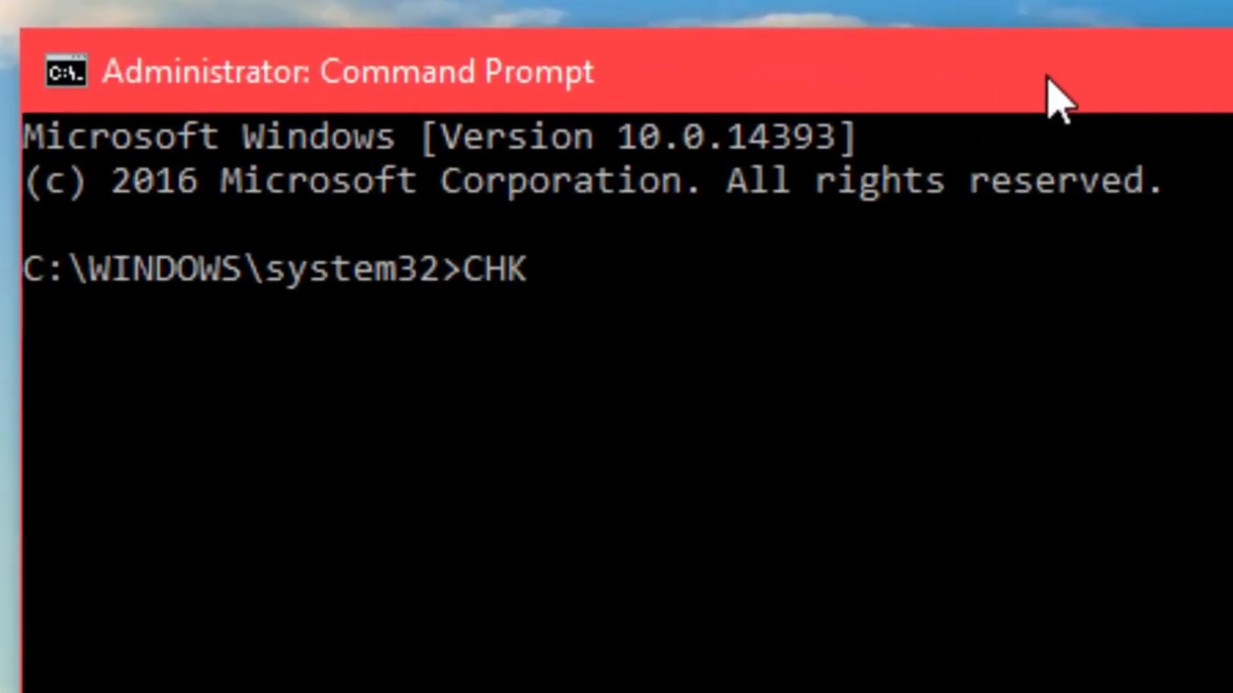
text(DSK)
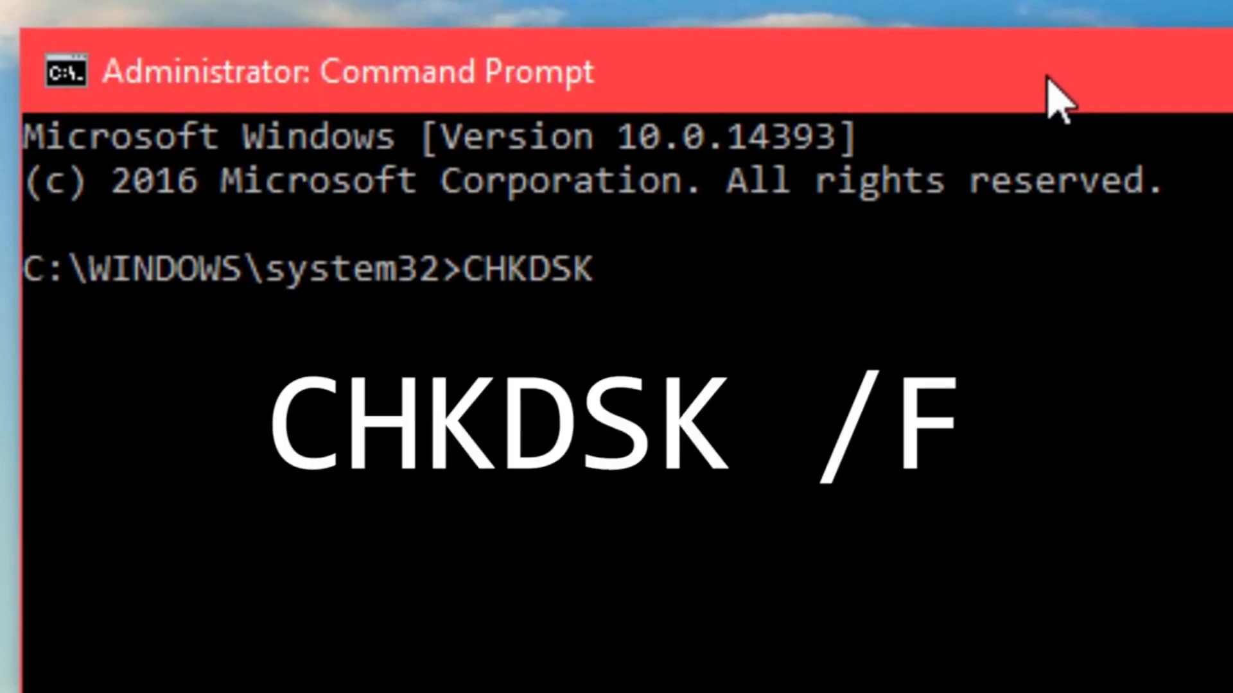
text( /F)
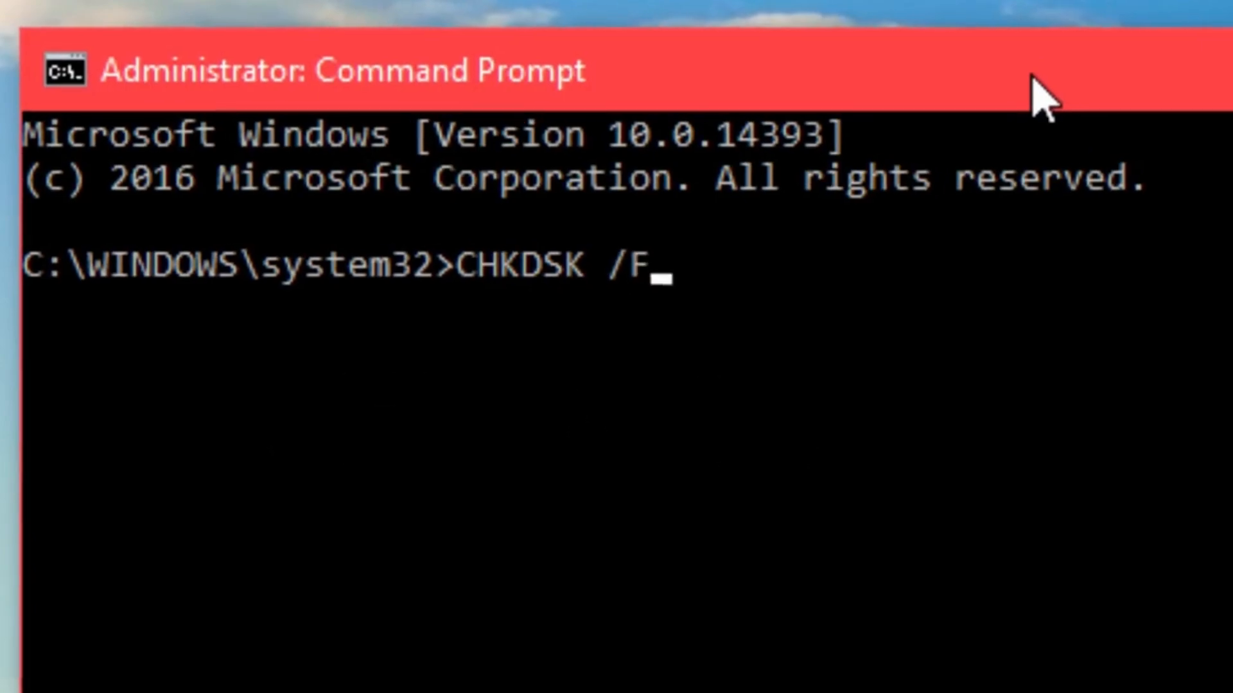
key(Return)
text(Y)
key(Return)
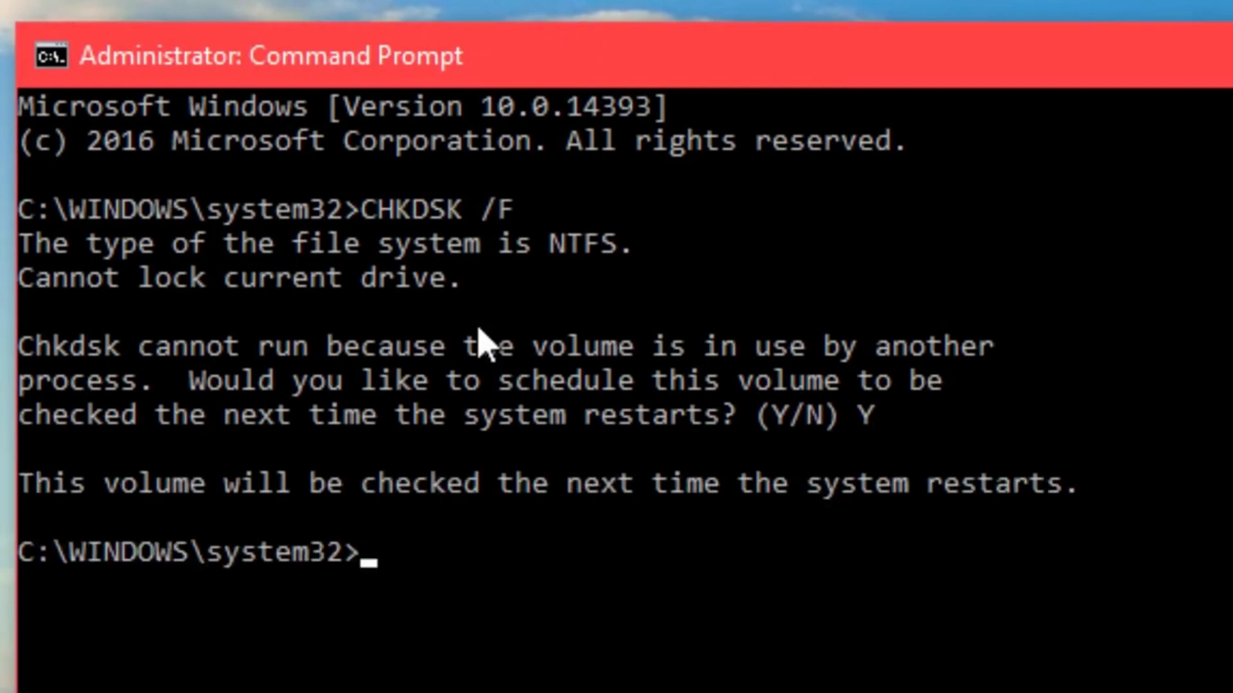
- Run CHKDSK E: /F in the administrator Command Prompt to check and fix the E: drive specifically
text(CHKDSK)
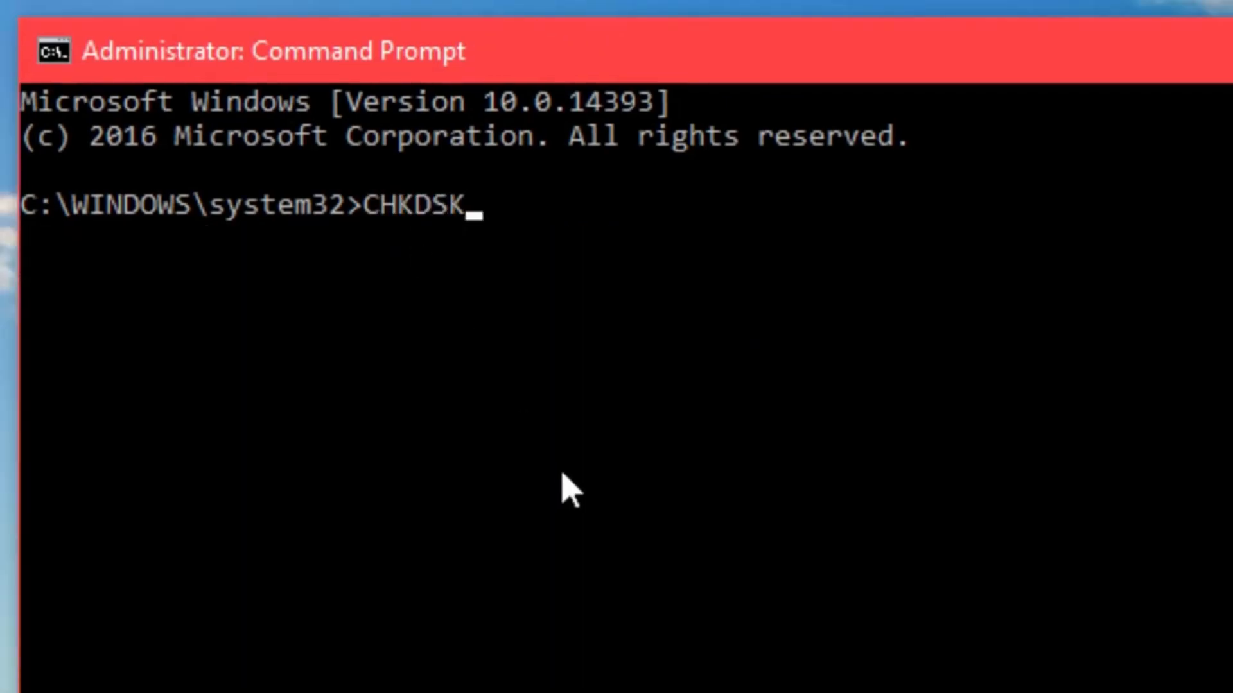
text( E: /)
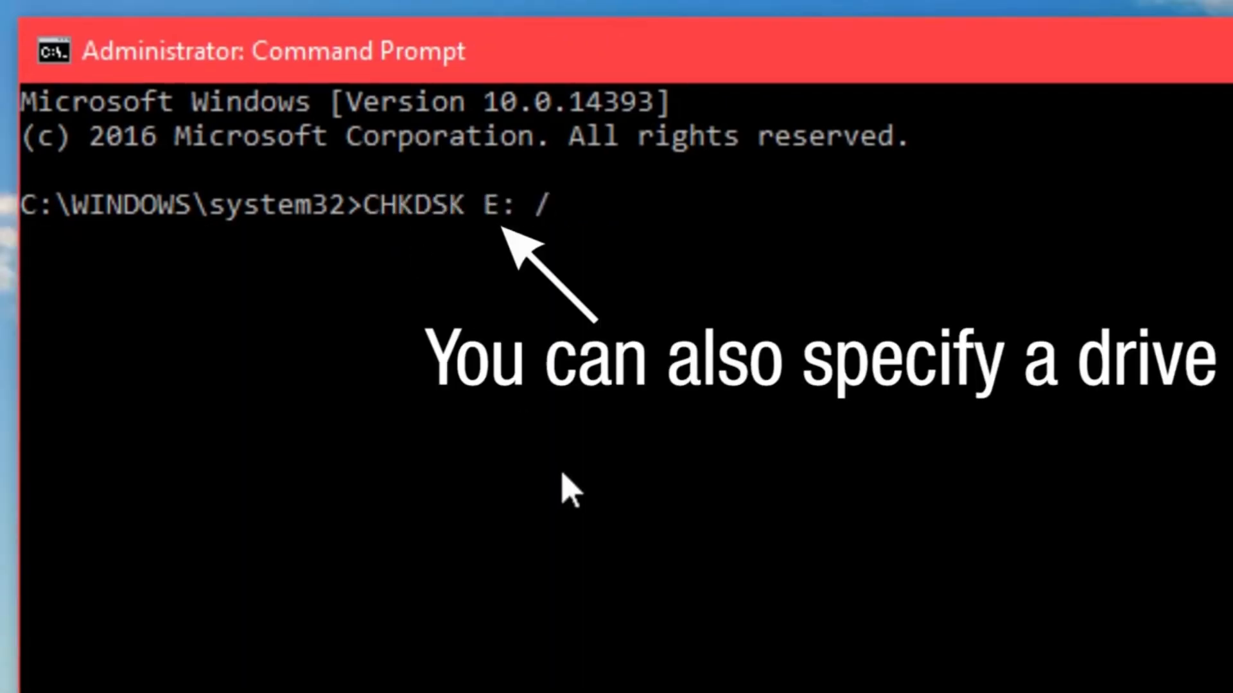
text(F)
key(Return)
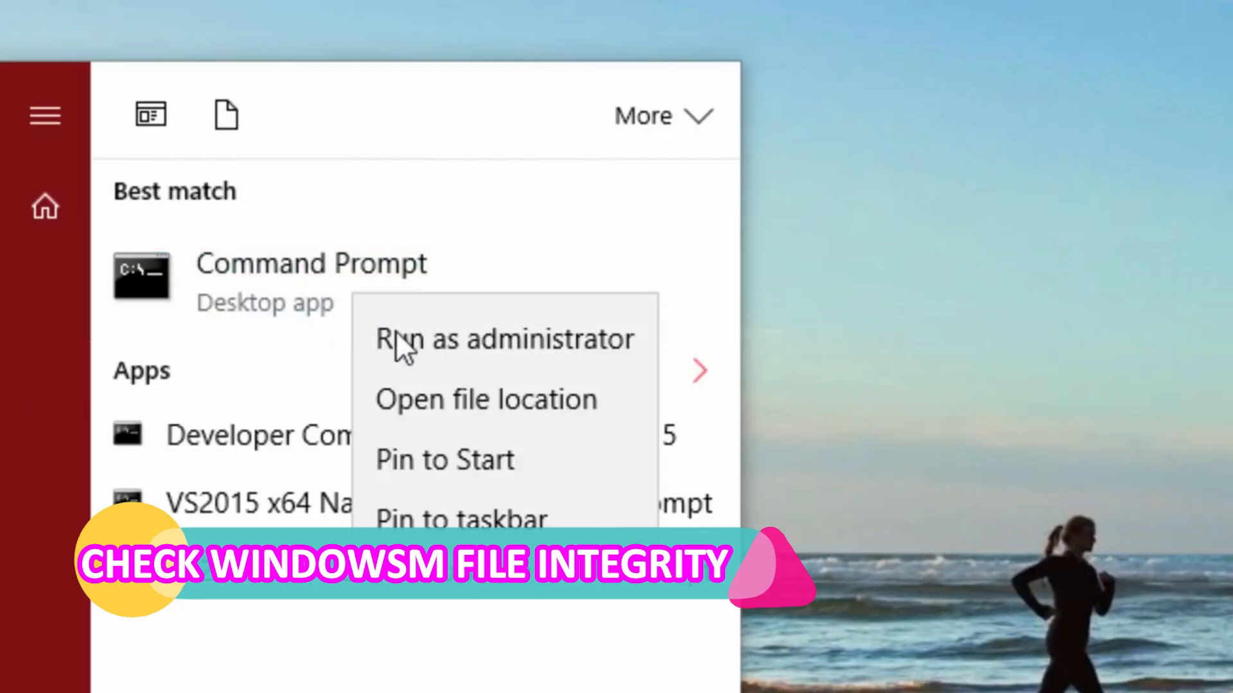
- Open Command Prompt as administrator and run sfc /scannow to check the integrity of the Windows system files
click(396, 331)
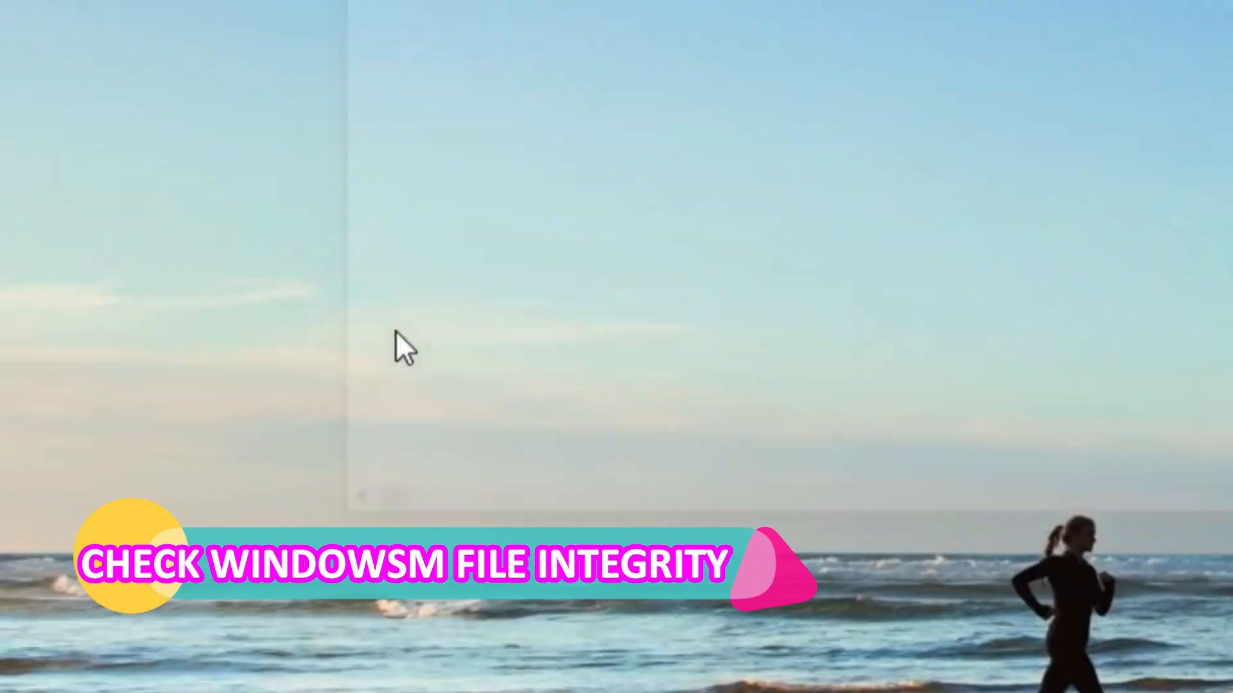
text(s)
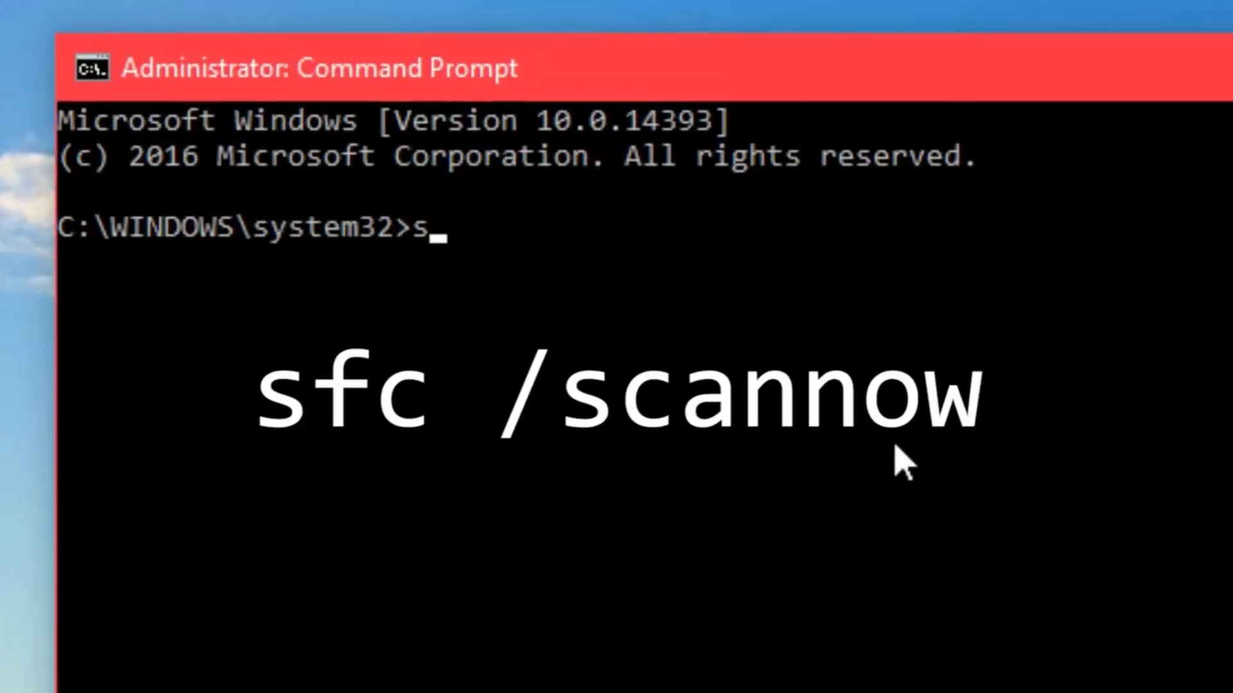
text(fc /)
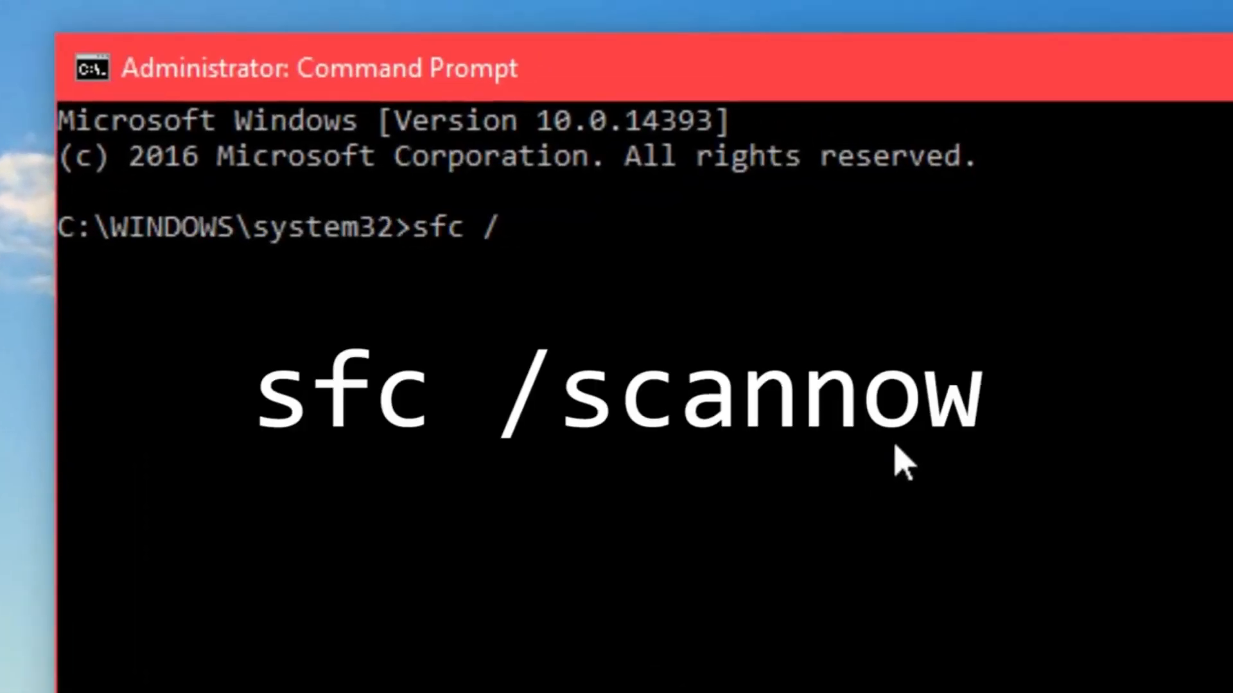
text(scannow)
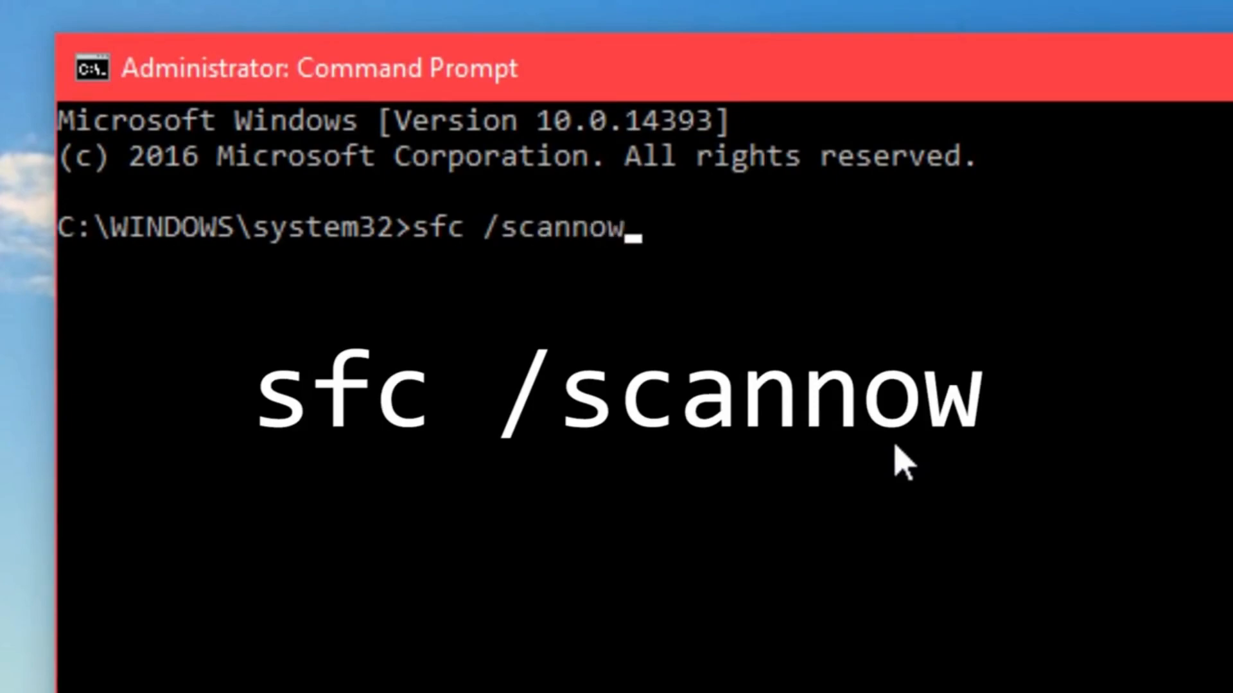
key(Return)
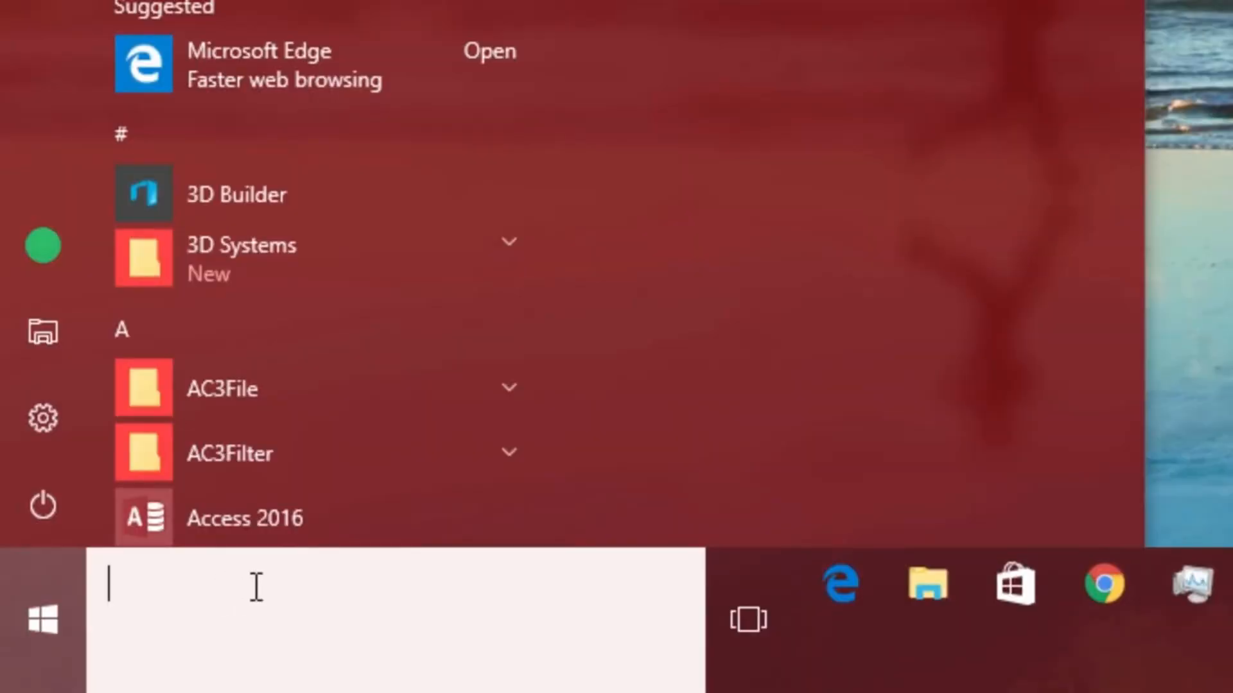
- Search for "windows memory diagnostic", launch the tool, and select the Extended test mix in its options once the memory test is running
text(windows memory diagnostic)
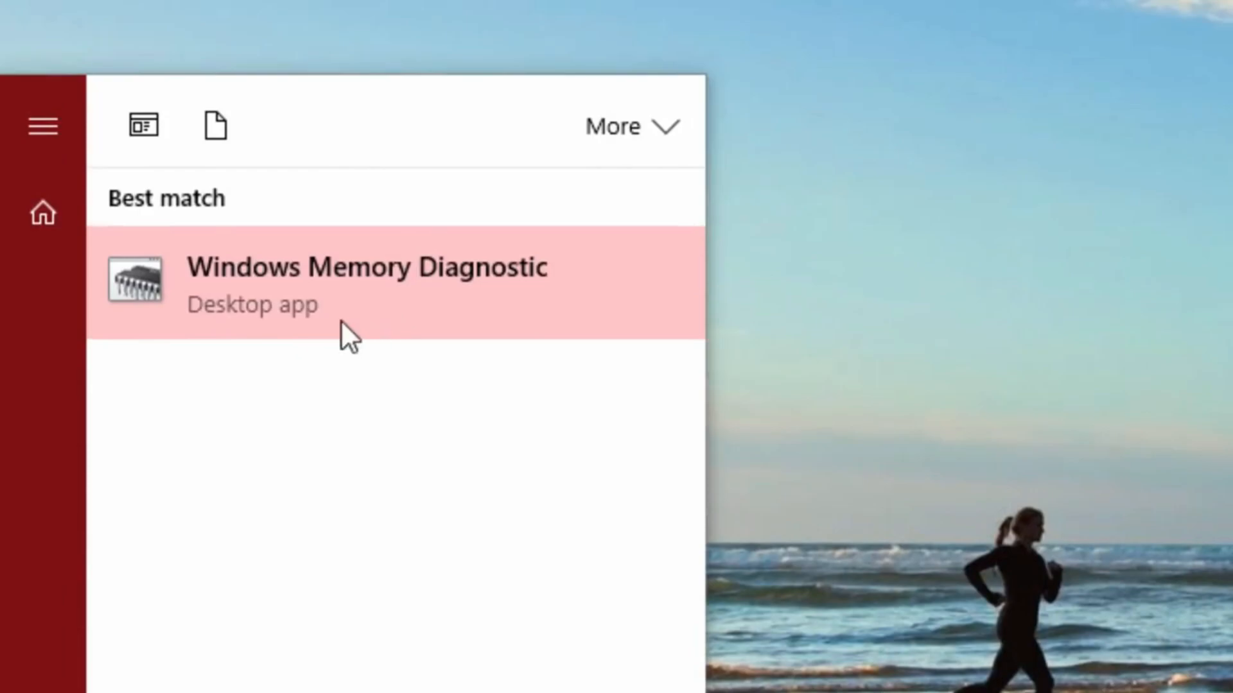
click(413, 322)
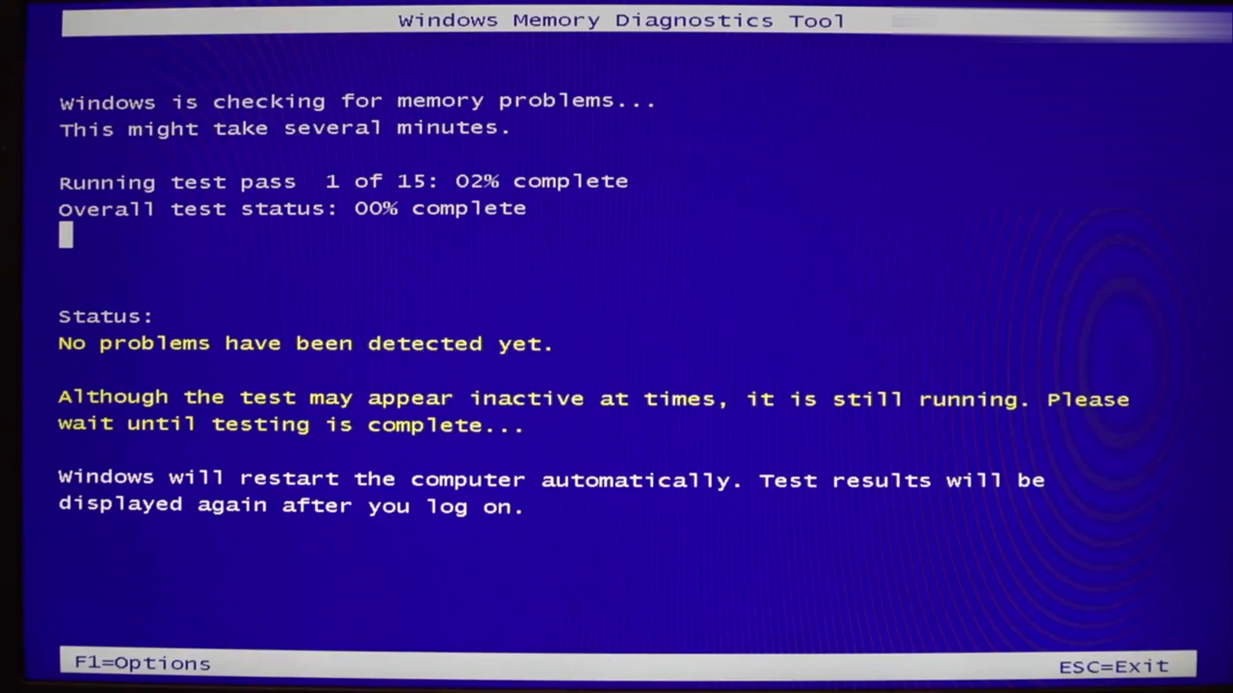
key(F1)
key(Down)
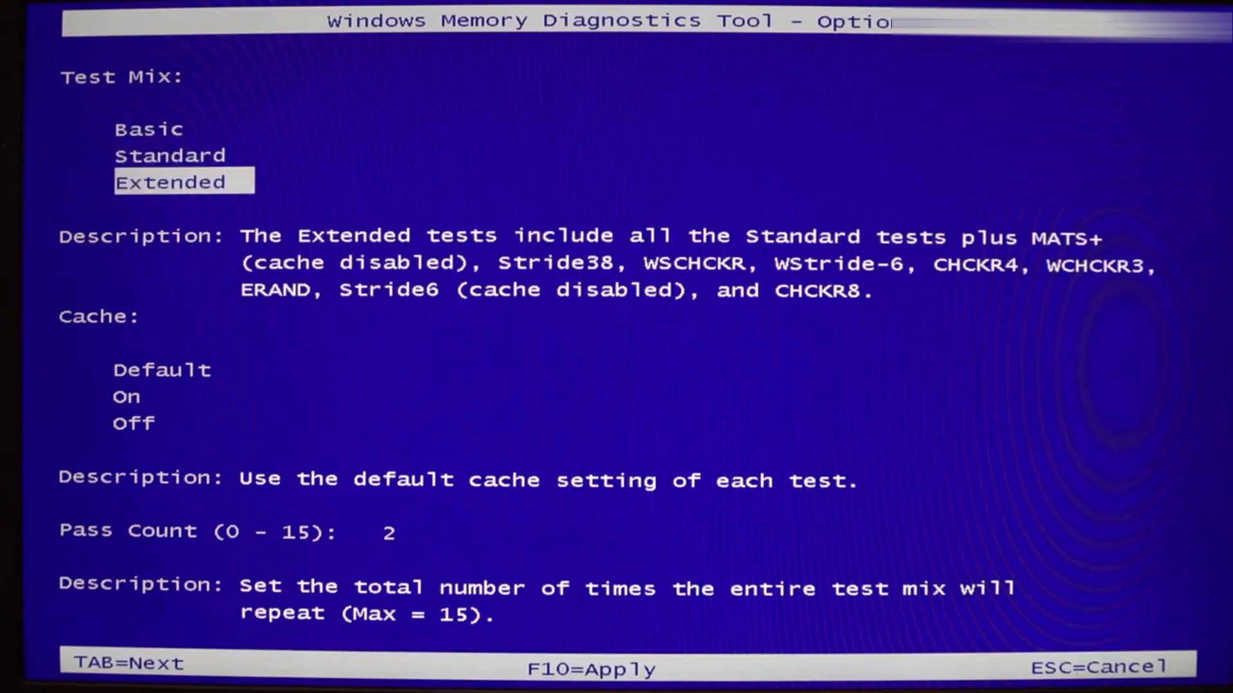